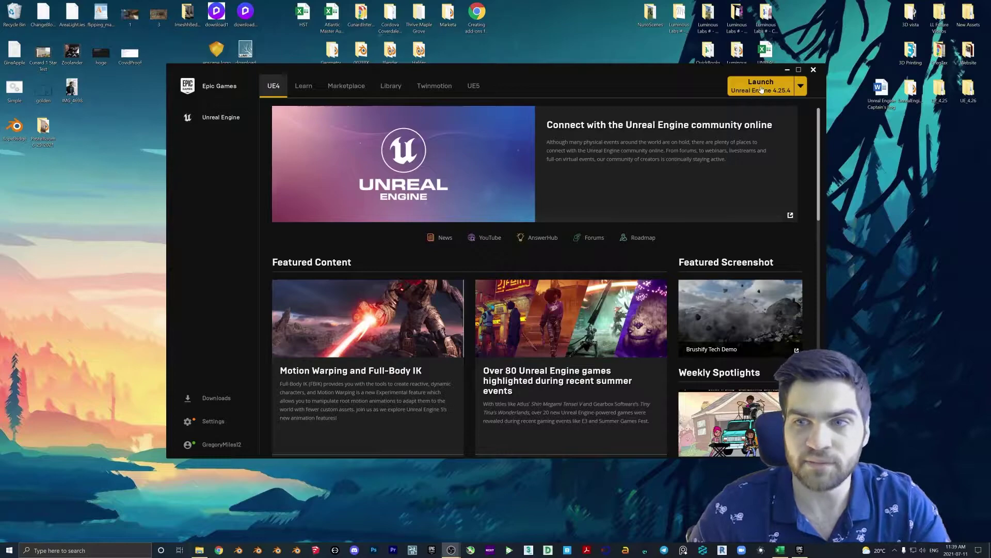
Step: Launch Unreal Engine 4.25.4 and start a new Games project from the First Person template
click(759, 88)
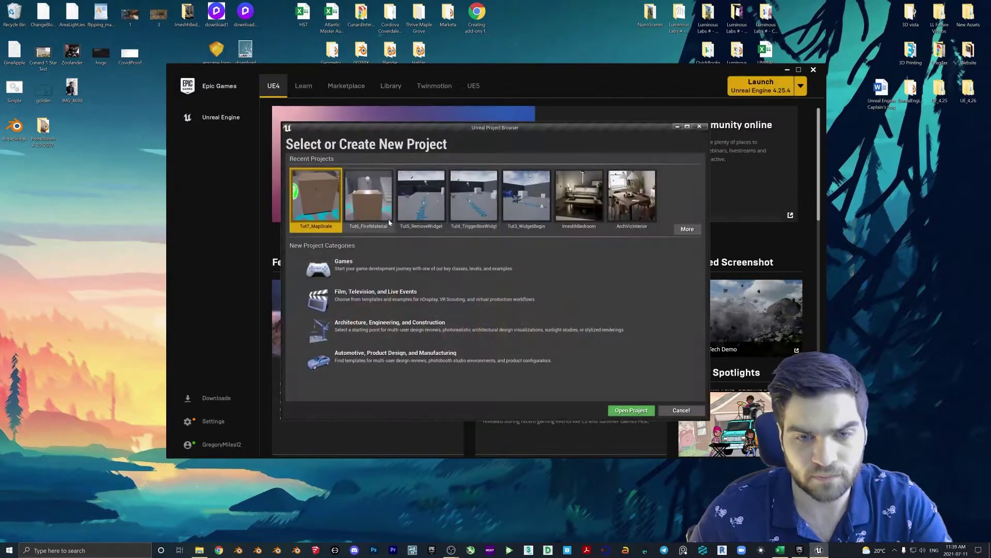
click(371, 278)
click(580, 410)
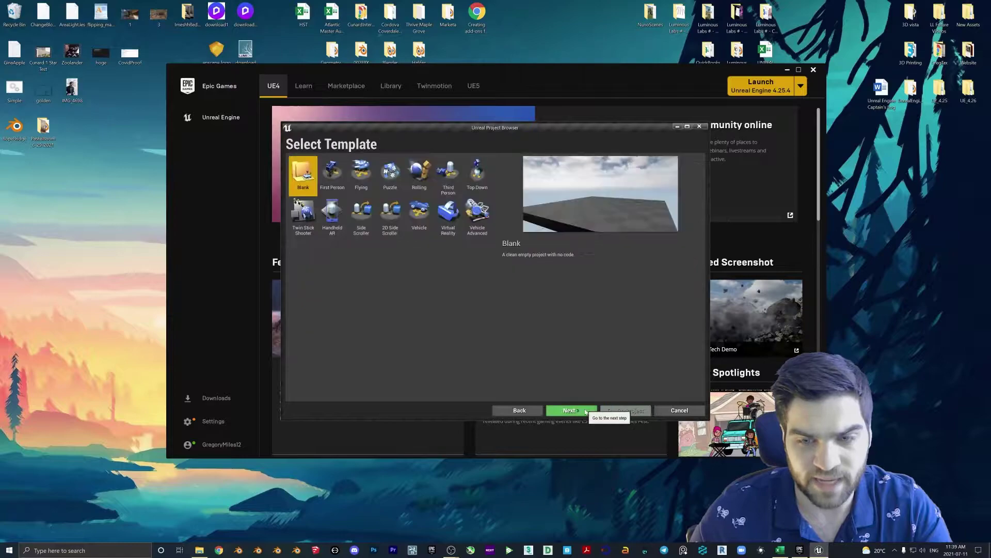
click(335, 176)
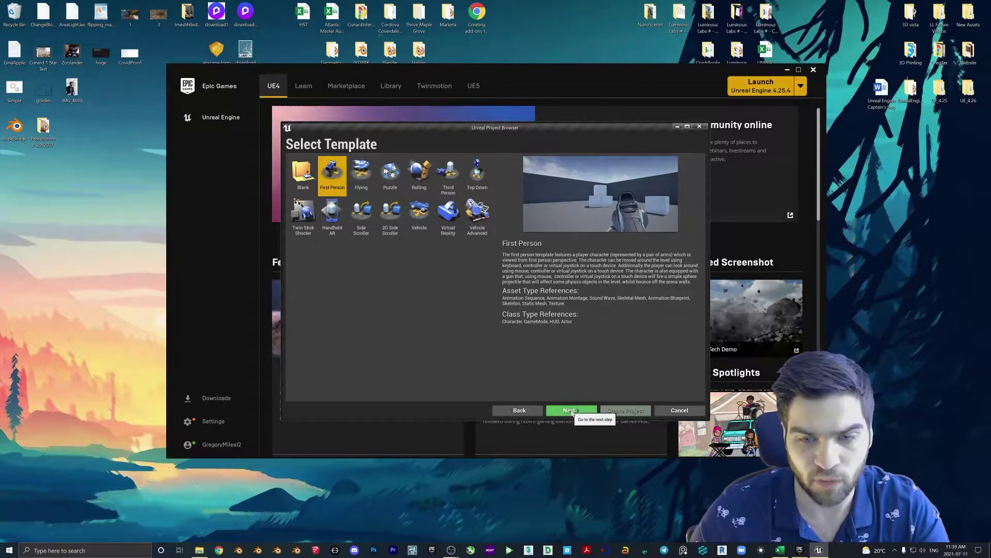
click(574, 410)
Step: Keep Blueprint as the project type, name the project Tut8_MasterMaterial and create it
click(337, 175)
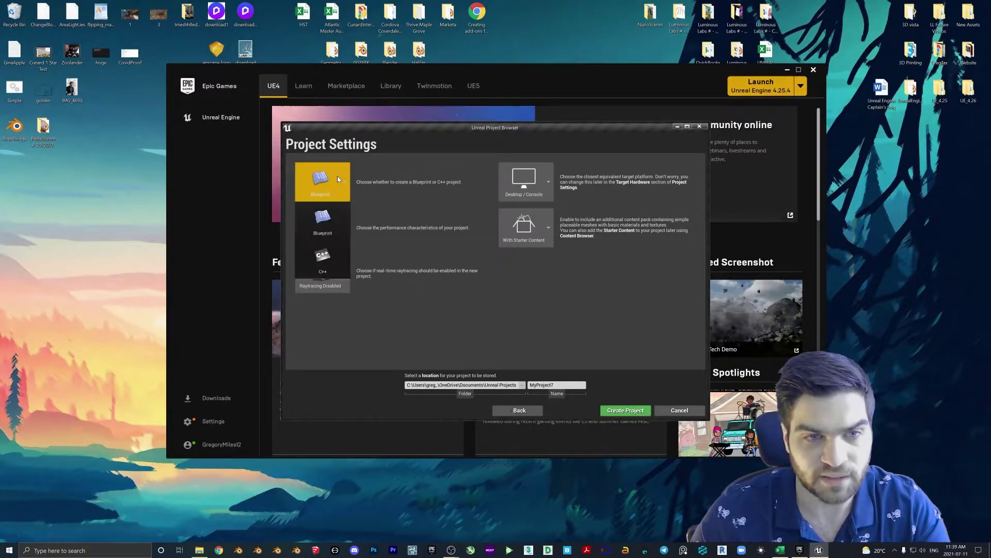
click(313, 191)
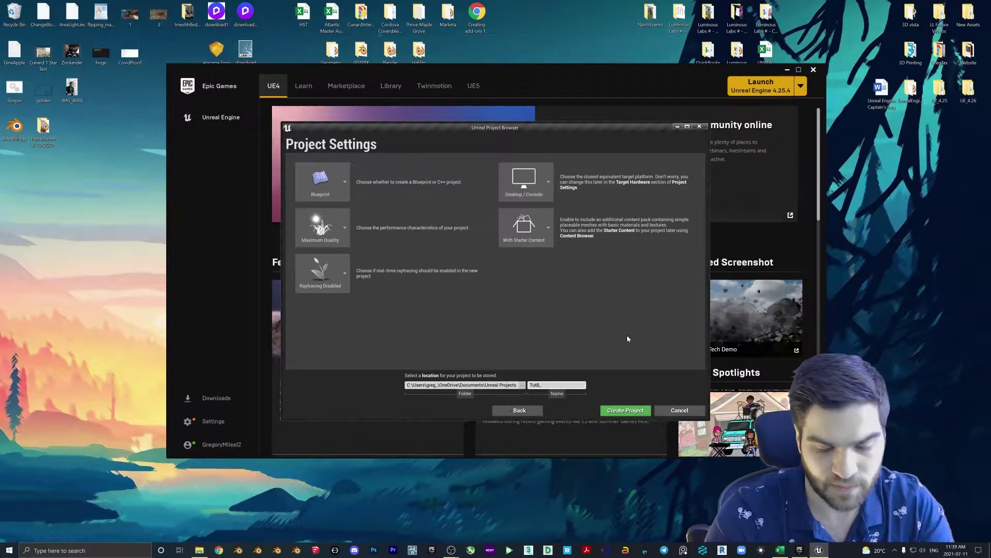
text(_MaiterMaterial)
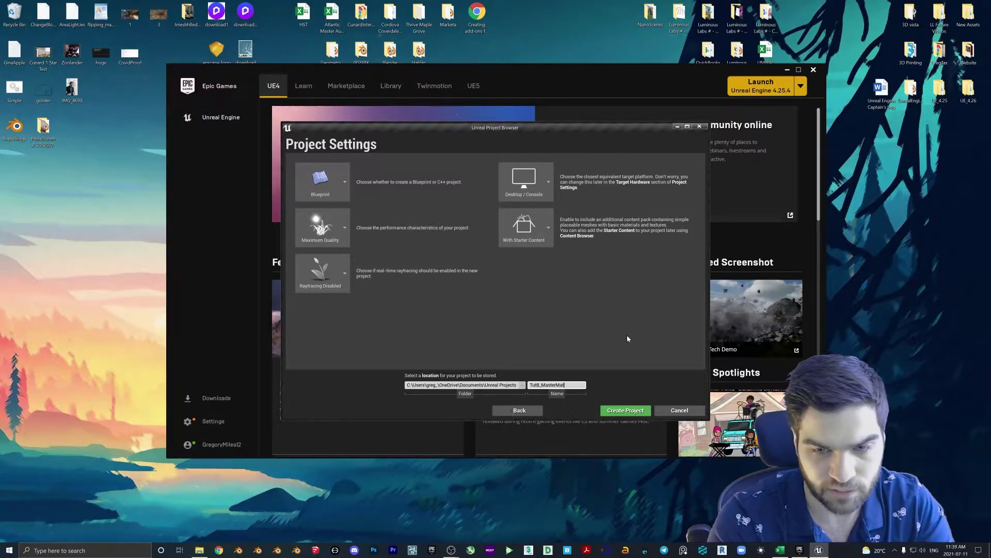
click(635, 410)
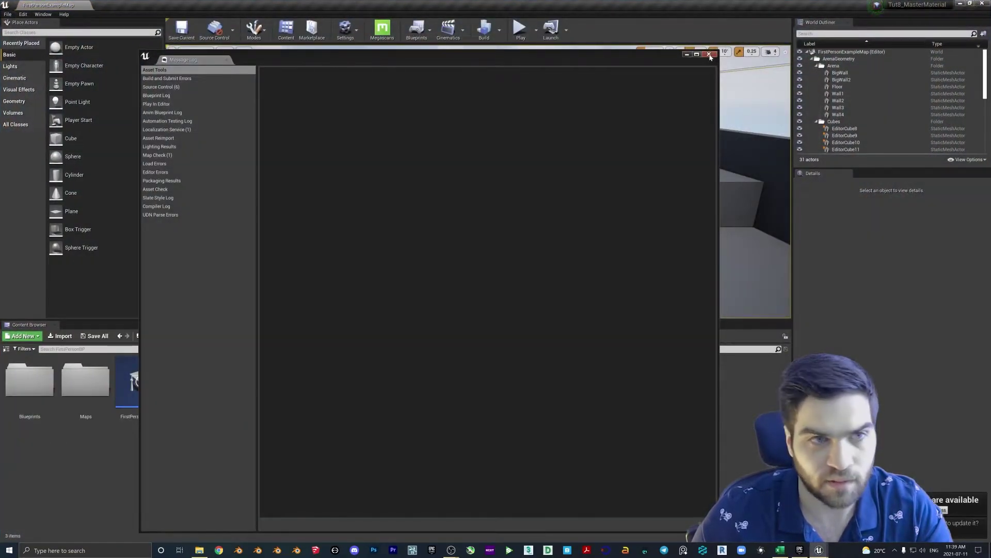
Step: Place a cube behind the First Person Template floor text and duplicate it along Y into a row of five
click(709, 55)
drag(438, 278, 465, 196)
drag(87, 138, 454, 180)
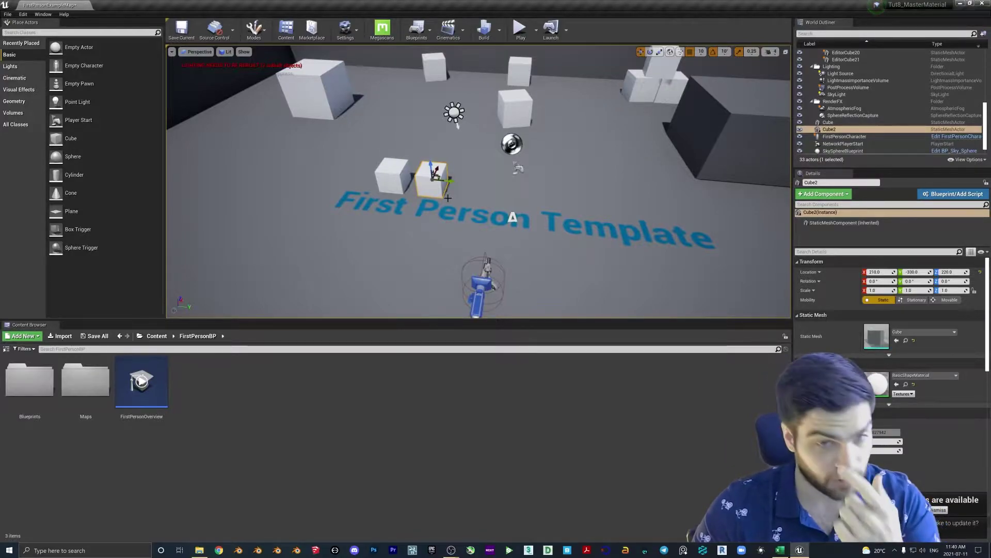
alt+drag(449, 181, 606, 195)
right_drag(606, 195, 604, 220)
Step: Even out the cube row by moving the fourth cube to Y -10 and the fifth cube to Y 150
click(534, 149)
drag(552, 153, 538, 151)
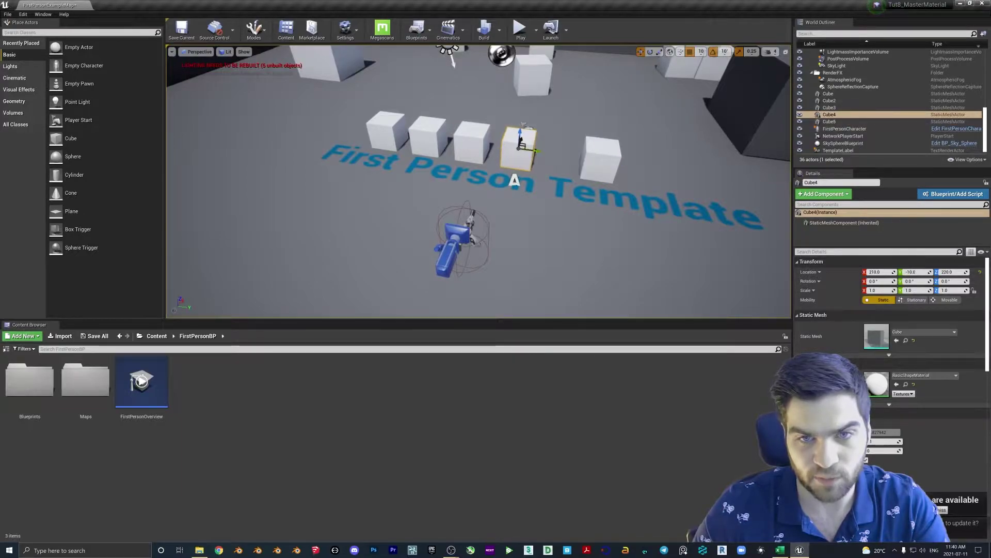
click(601, 158)
drag(620, 164, 587, 158)
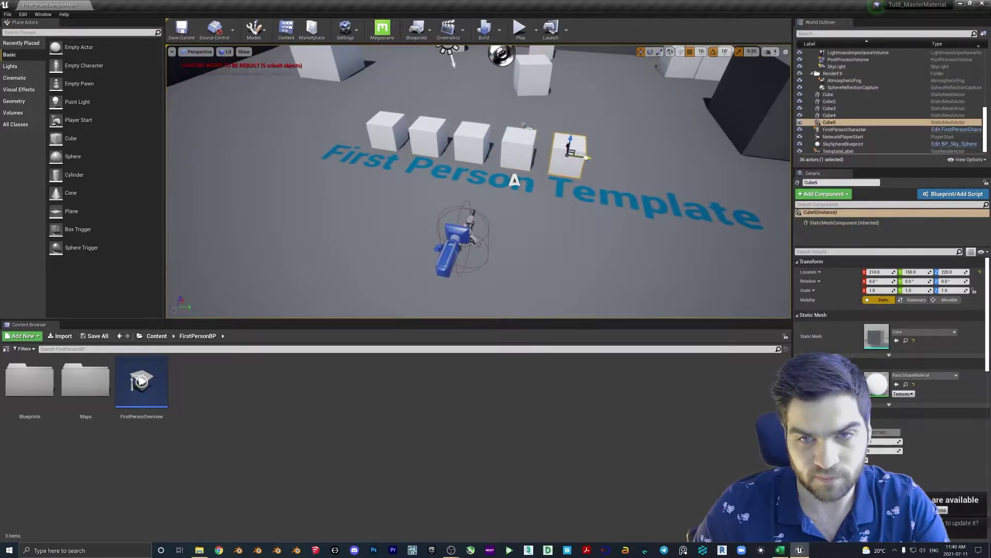
right_click(228, 128)
key(Escape)
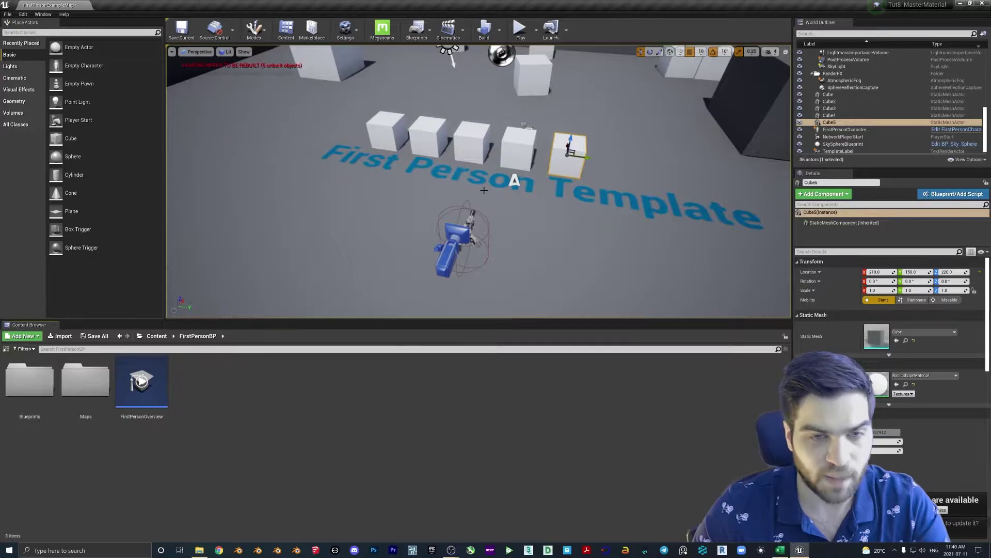
Step: Create a new material named MasterRed in the FirstPersonBP folder
right_drag(483, 190, 503, 145)
right_click(237, 382)
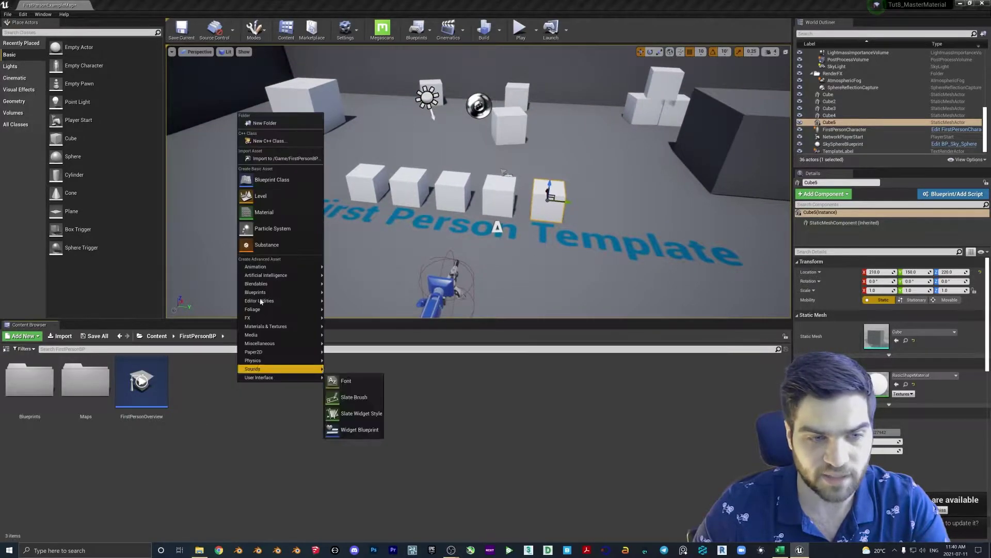
click(264, 212)
text(M)
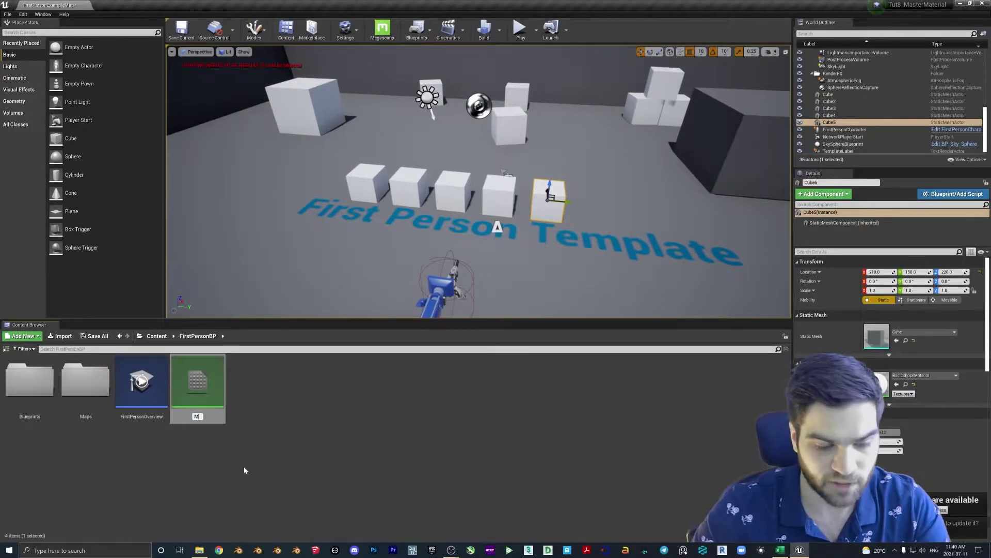
text(asterRe)
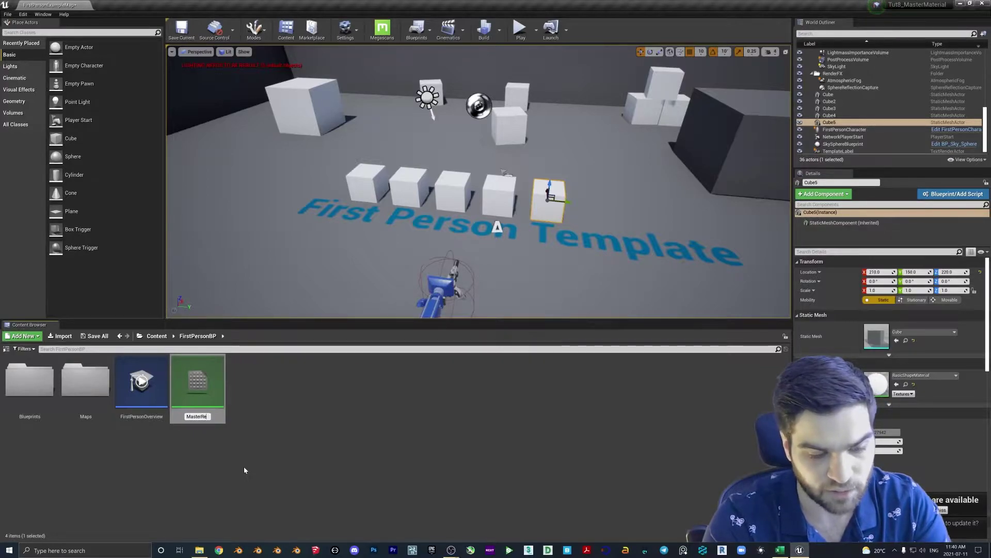
text(d)
key(Return)
Step: Open the MasterRed material for editing and widen its editor window
right_click(216, 386)
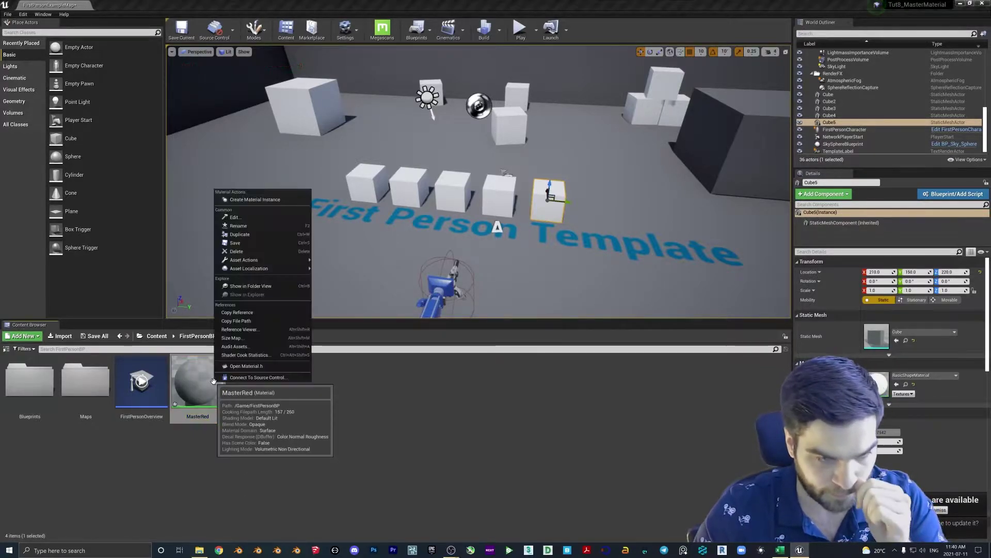
click(203, 373)
double_click(202, 373)
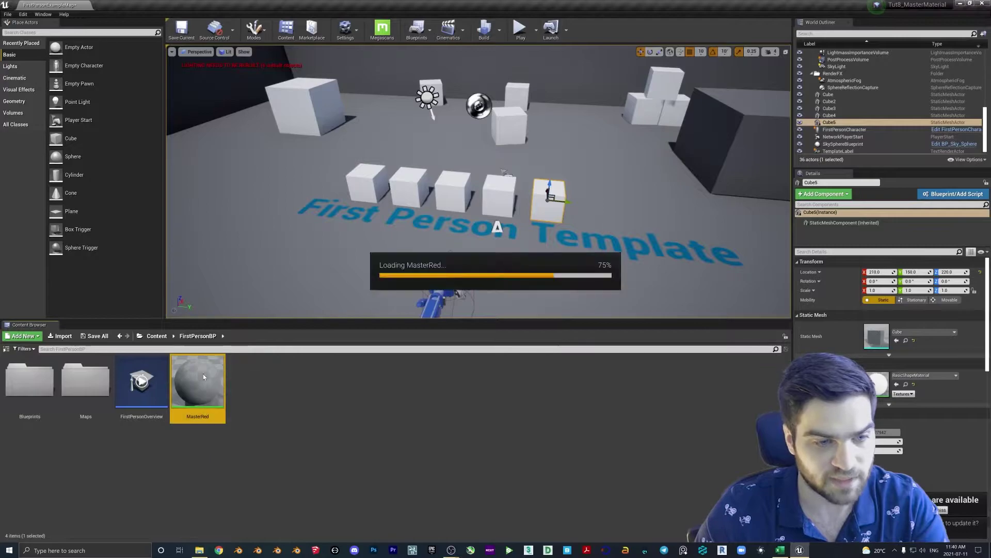
drag(221, 63, 382, 64)
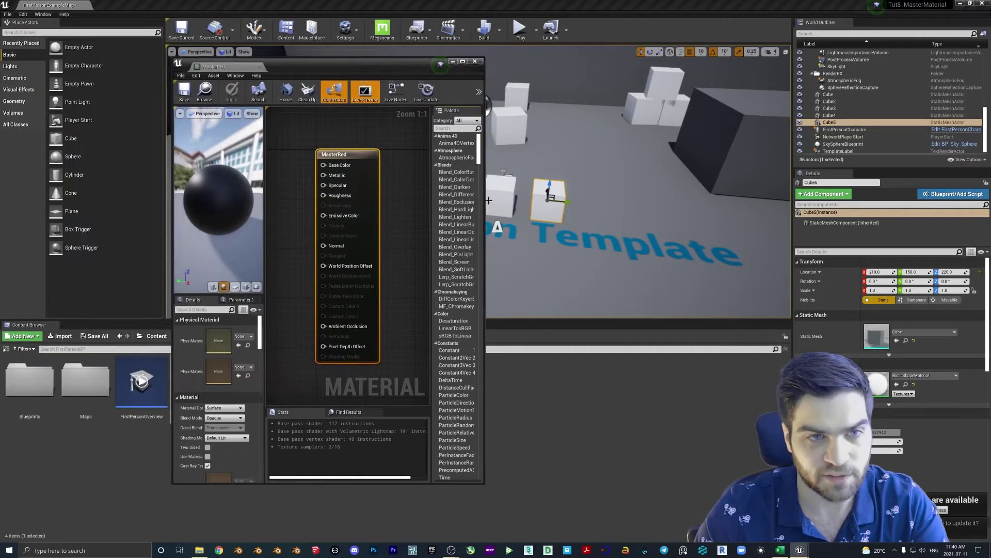
drag(485, 203, 692, 211)
scroll(504, 236, down, 3)
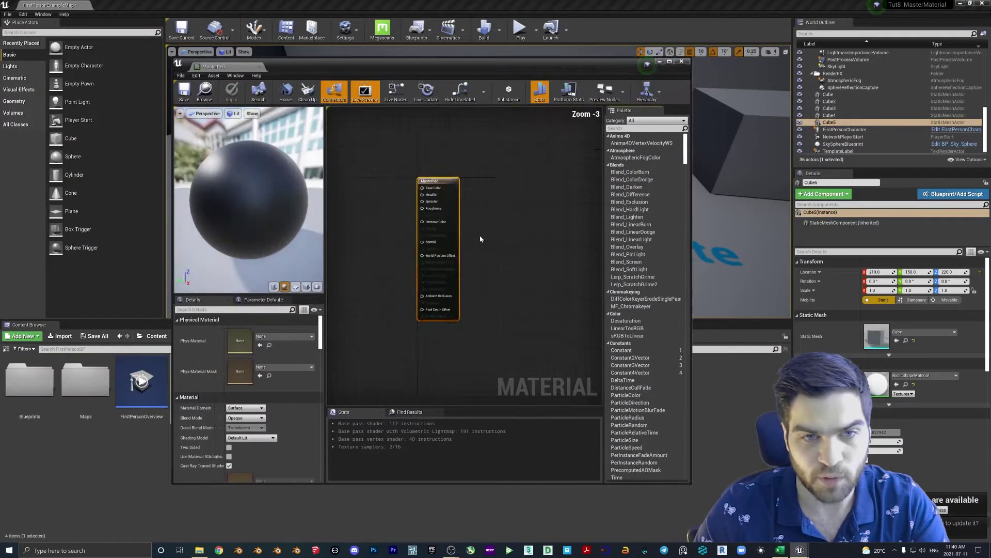
right_drag(480, 239, 546, 250)
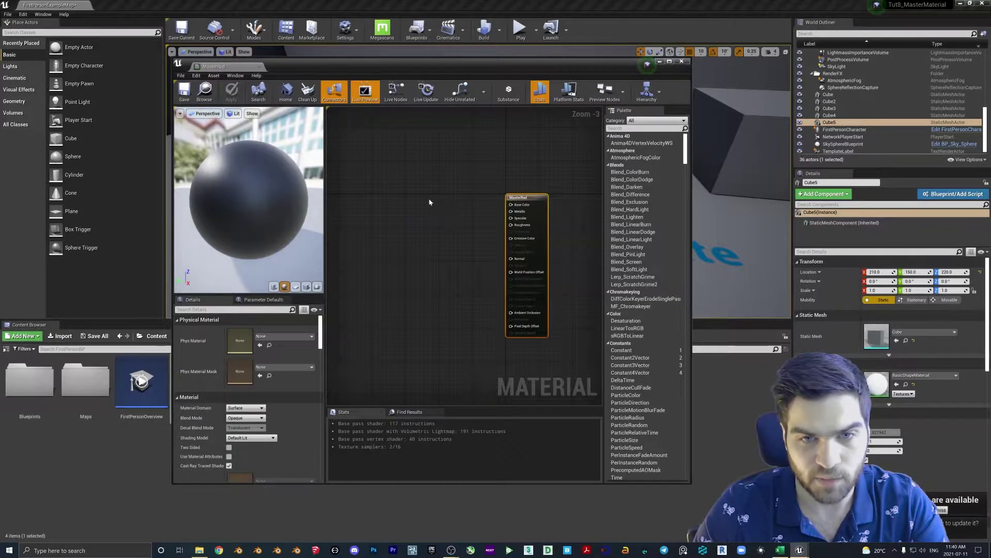
Step: Add a VectorParameter node to the MasterRed graph and place it above and to the left of the material node
right_click(429, 202)
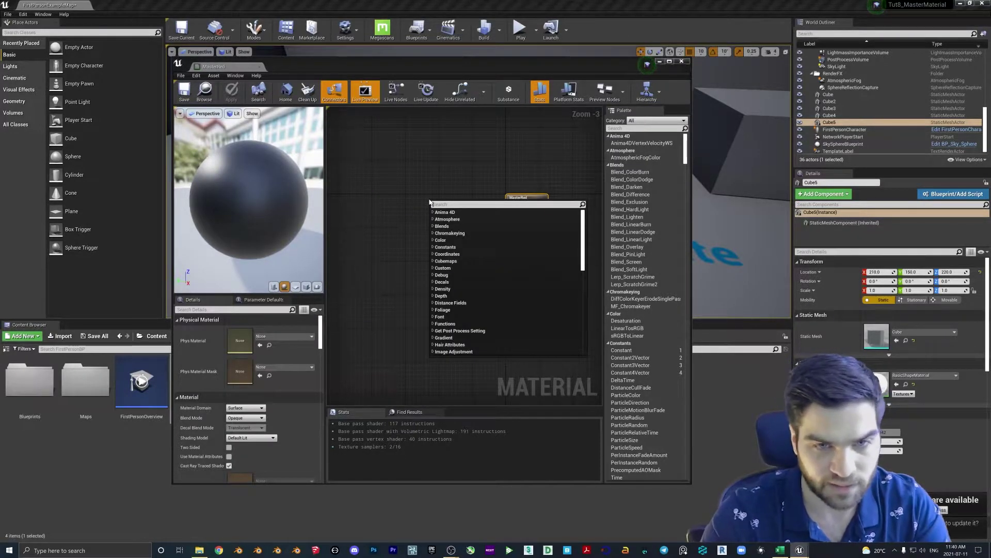
text(vector)
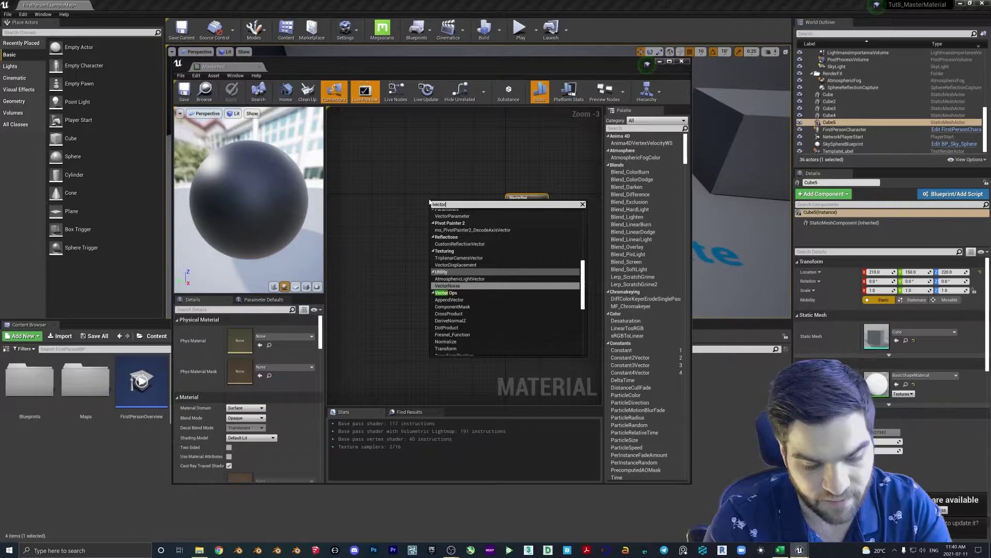
text(para)
key(Return)
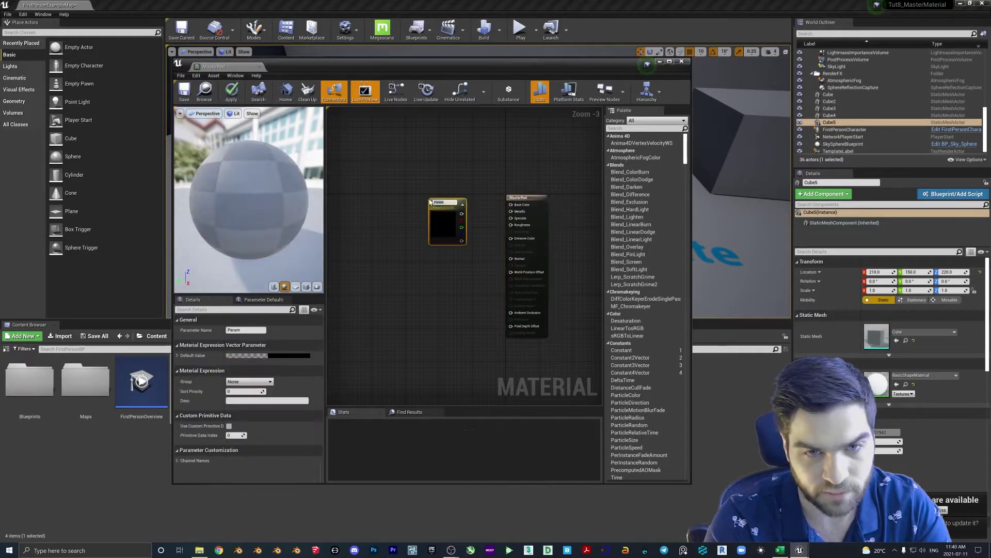
drag(452, 203, 424, 173)
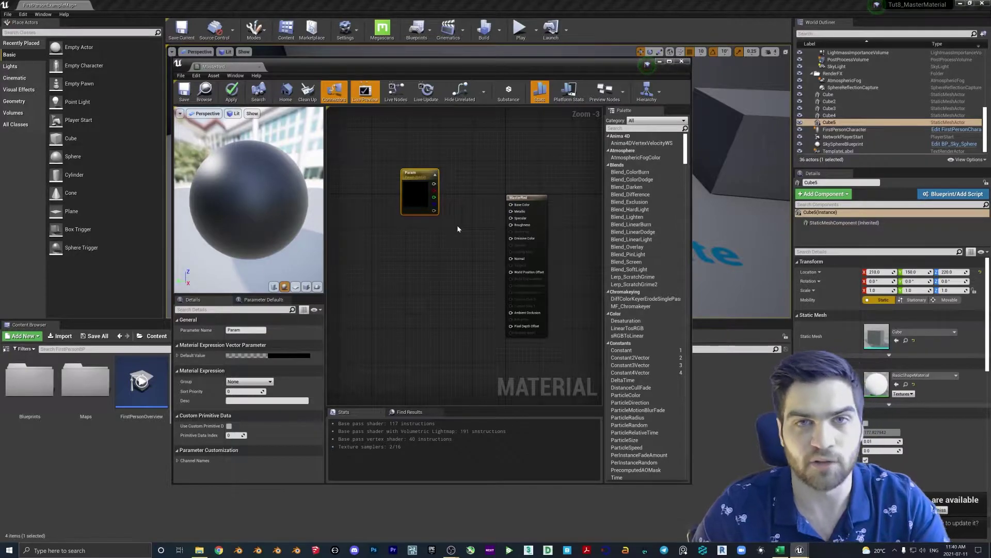
click(395, 239)
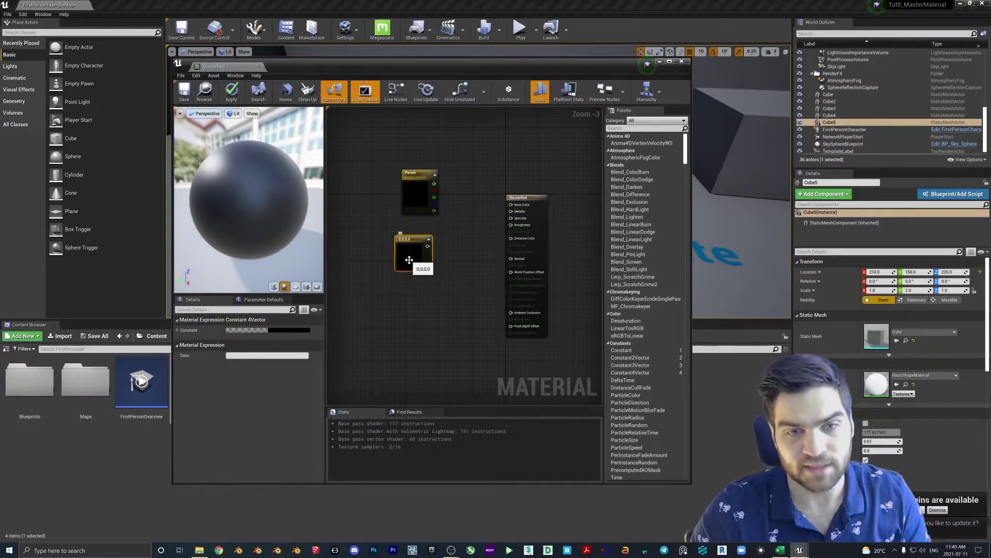
key(Delete)
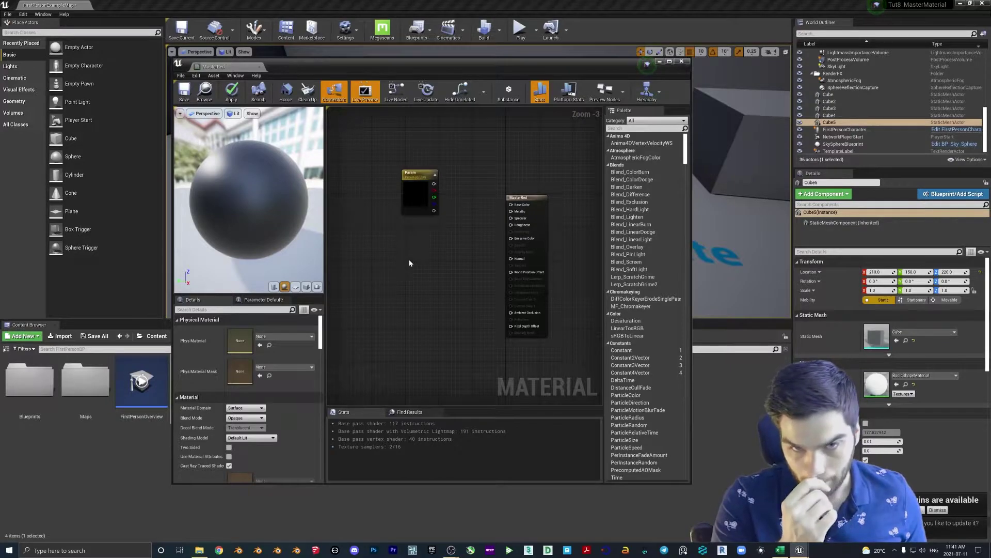
Step: Connect the vector parameter's output to Base Color and name the parameter Color
drag(433, 183, 527, 207)
click(424, 203)
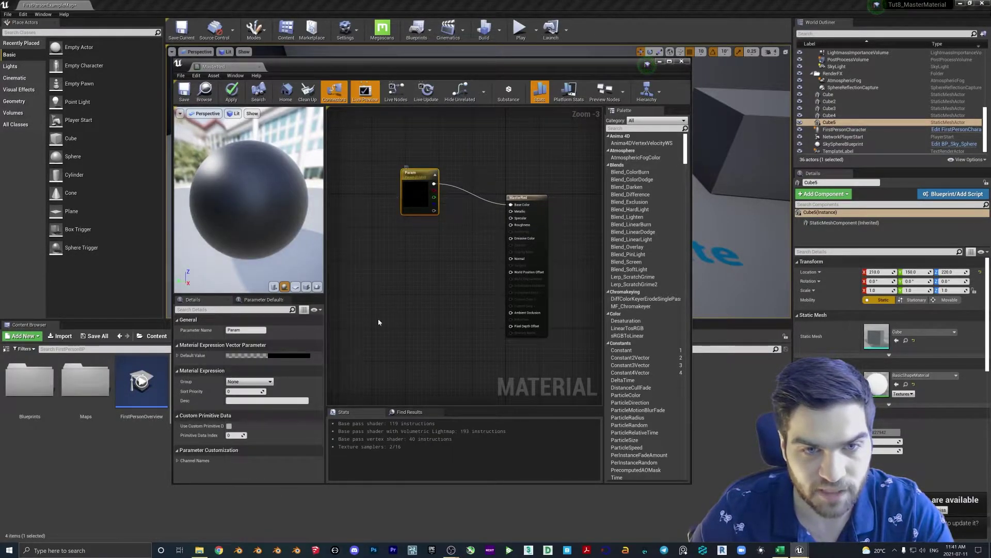
click(246, 330)
text(Col)
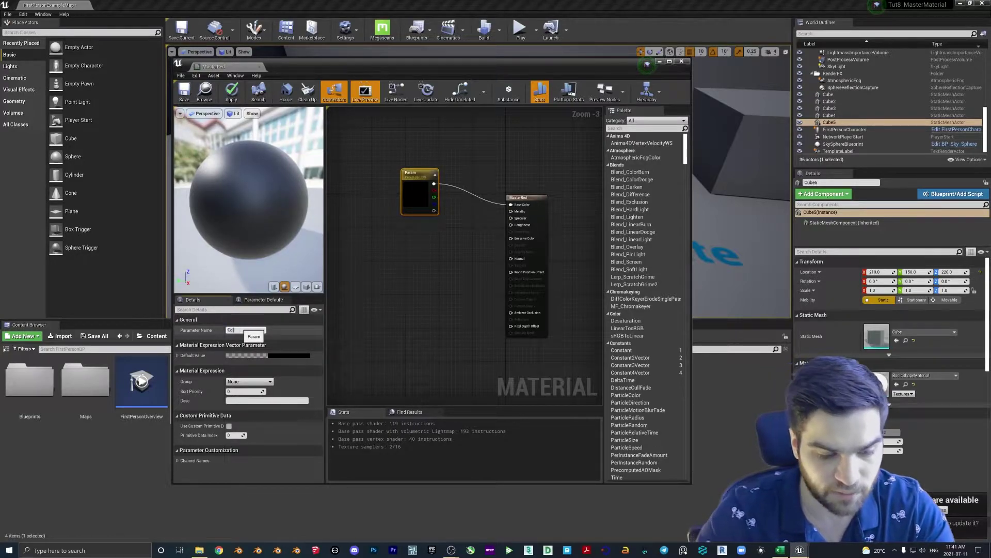
text(or)
key(Return)
Step: Set the Color parameter's default value to pure red (R 1.0, G 0.0, B 0.0)
click(269, 356)
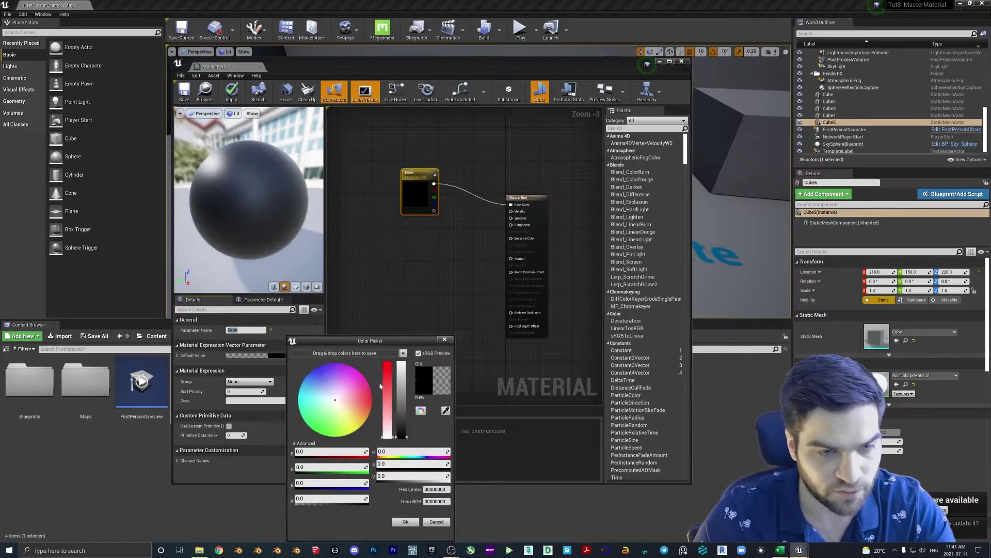
drag(385, 384, 401, 361)
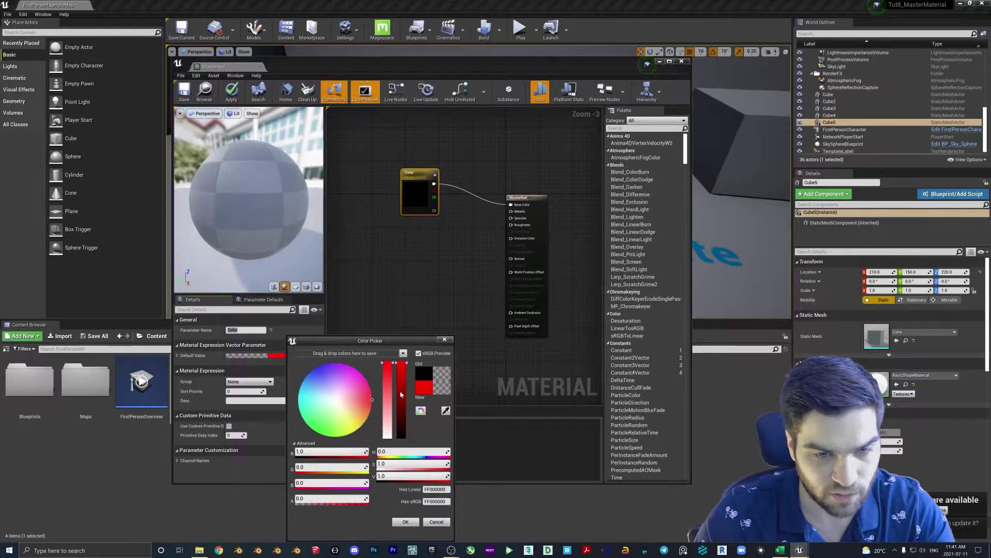
click(406, 522)
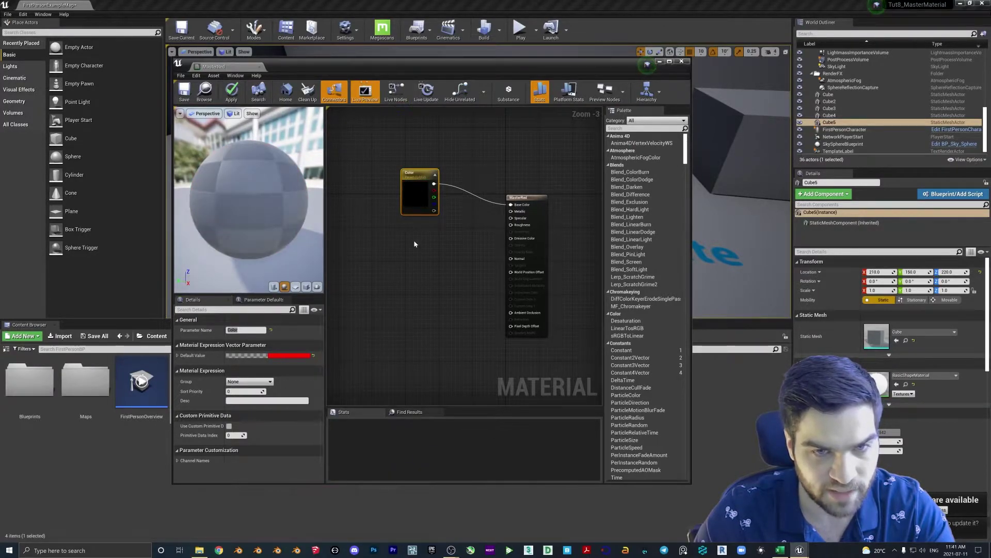
Step: Add a ScalarParameter node to the MasterRed graph and place it directly below the Color node
click(414, 244)
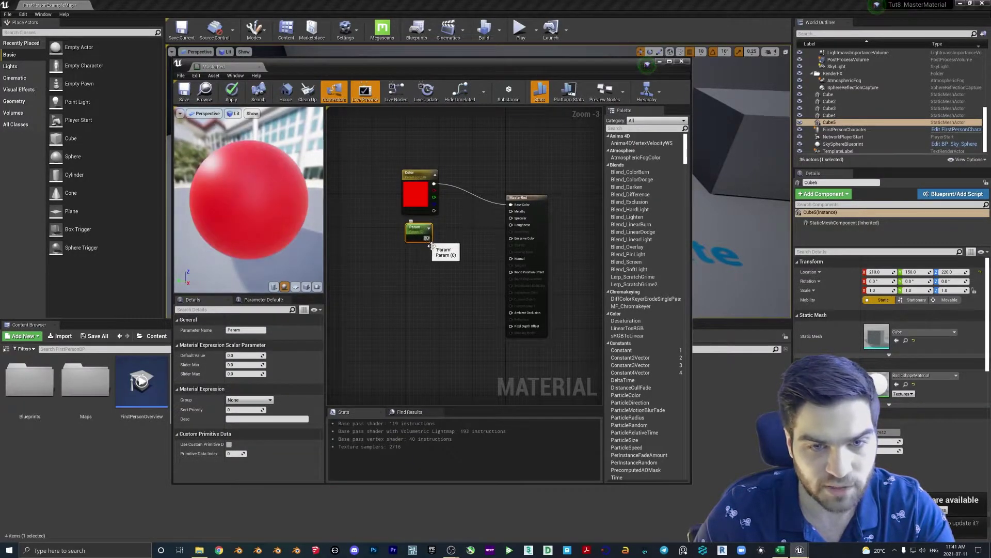
key(Delete)
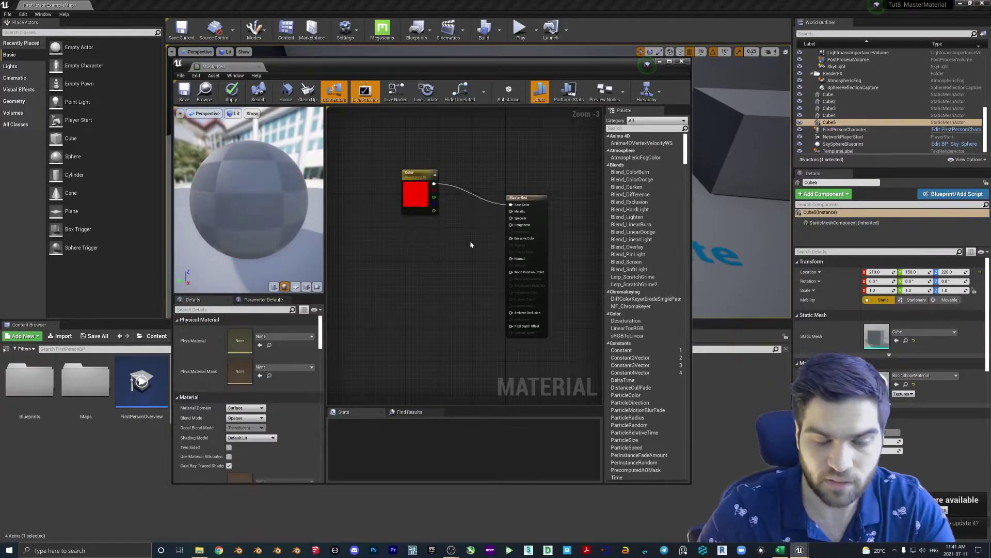
right_click(415, 235)
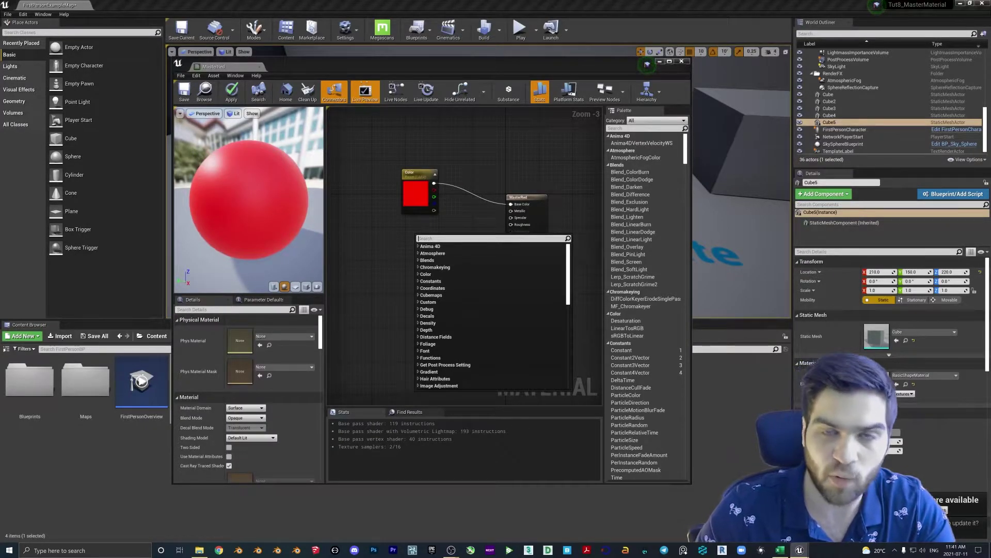
text(scalar)
key(Return)
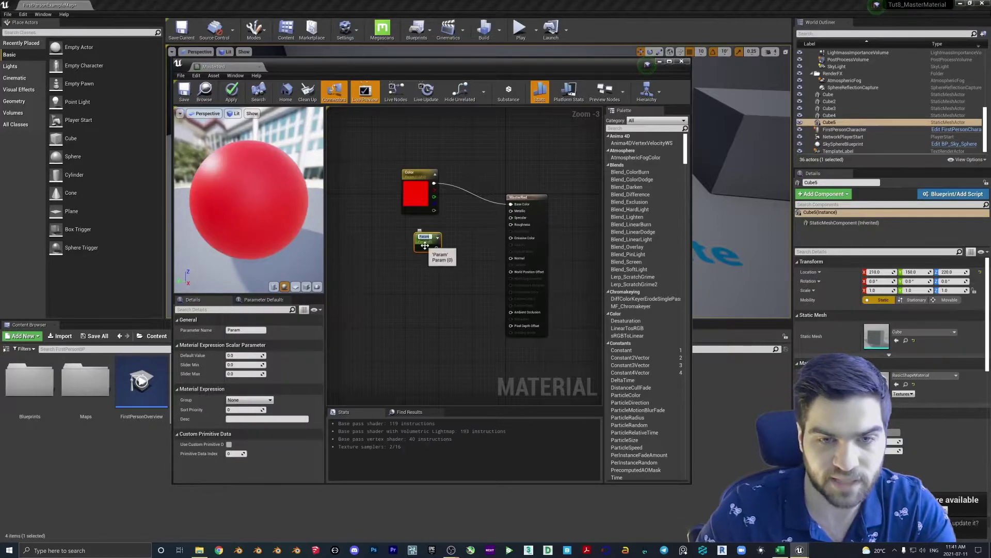
drag(425, 246, 417, 239)
right_click(420, 232)
Step: Name the scalar parameter Metallic and connect its output to the material's Metallic input
click(244, 330)
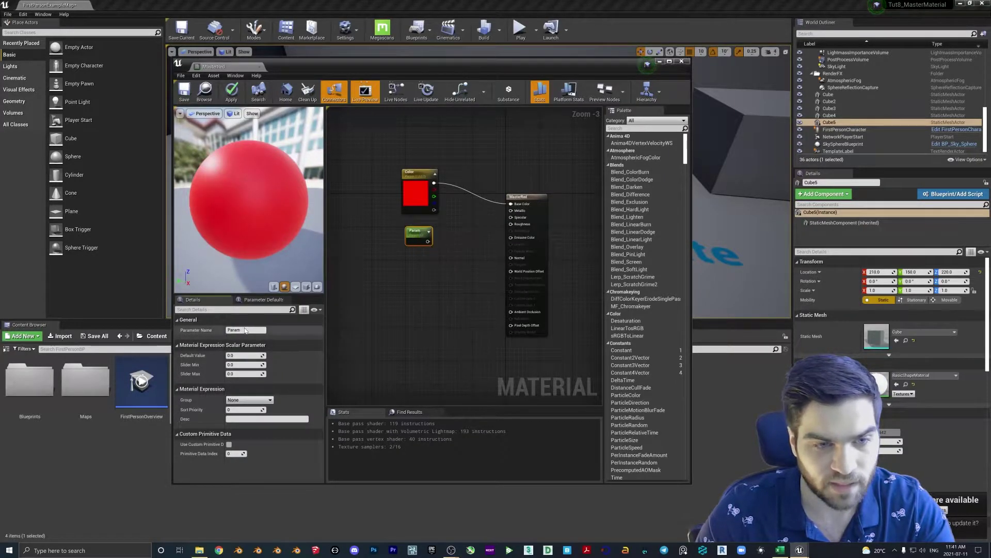
drag(257, 331, 196, 332)
text(Metal)
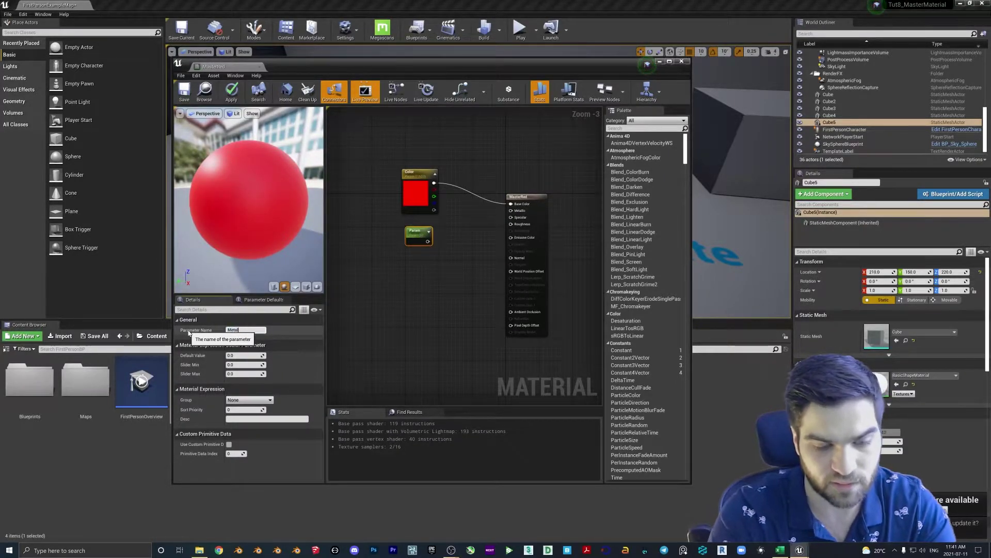
text(lic)
key(Return)
drag(429, 241, 511, 210)
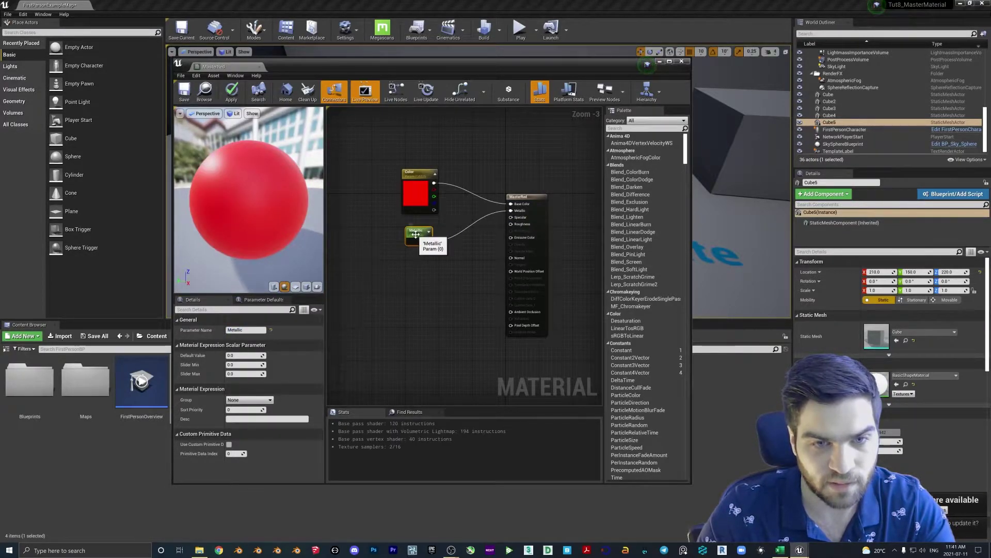
Step: Connect a duplicate of the Metallic parameter to the Specular input and set its default value to 0.5
key(ctrl+c)
key(ctrl+v)
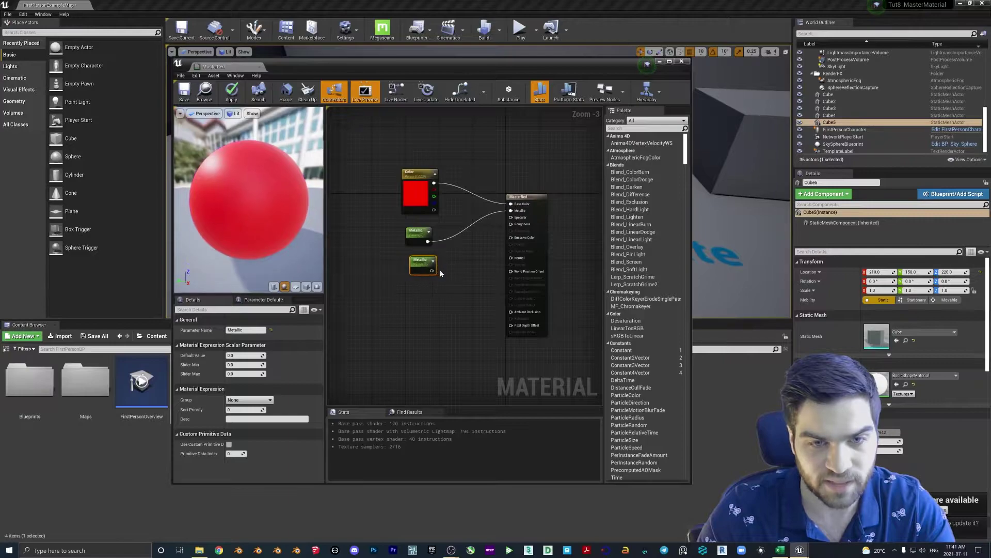
drag(432, 270, 511, 217)
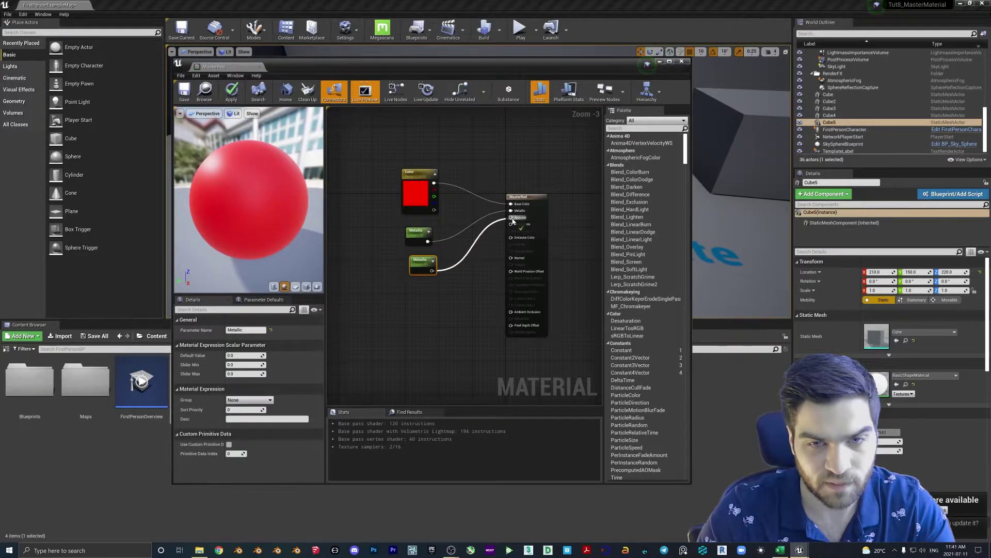
click(243, 355)
text(0.5)
key(Return)
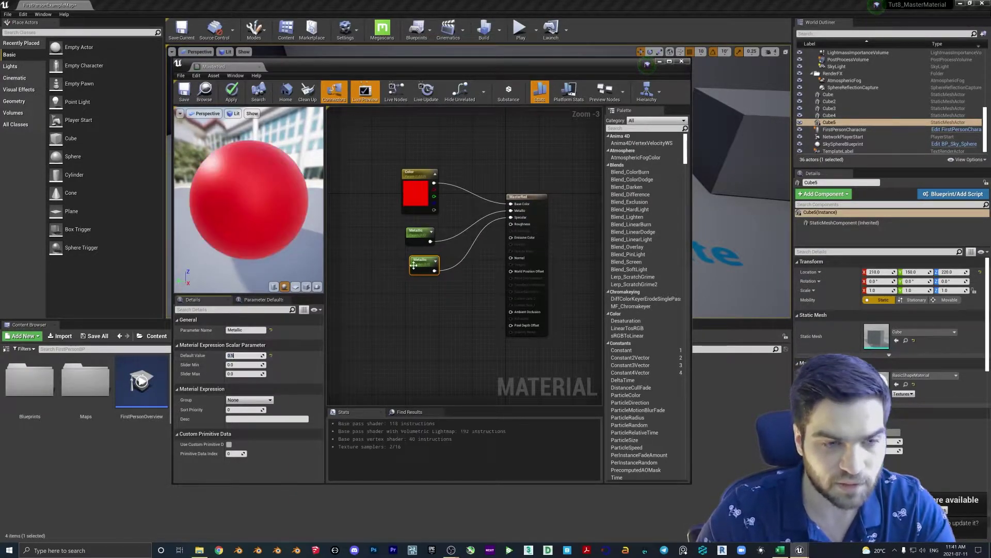
Step: Align the Specular-connected copy under the Metallic node and paste another copy of the parameter directly below it
drag(413, 265, 409, 261)
key(ctrl+v)
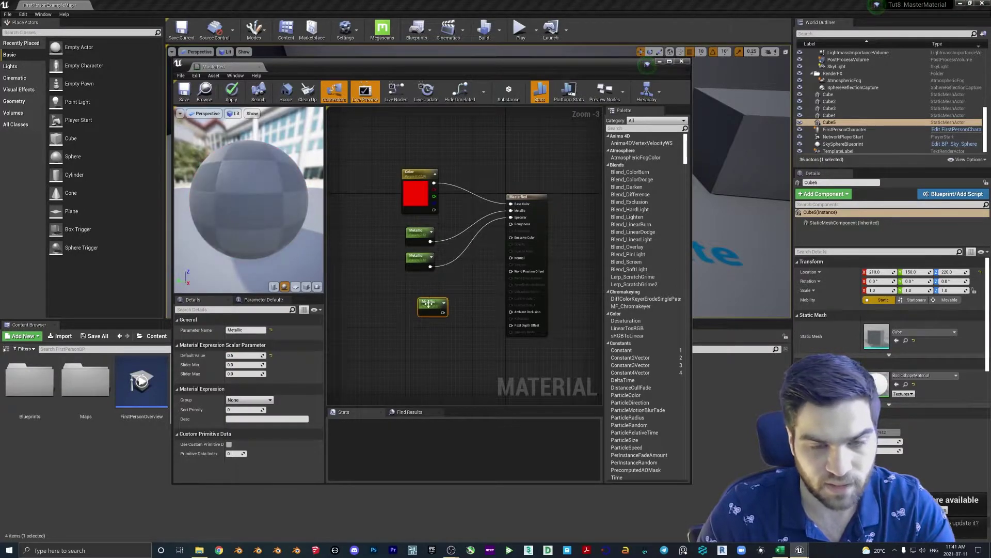
drag(428, 303, 416, 282)
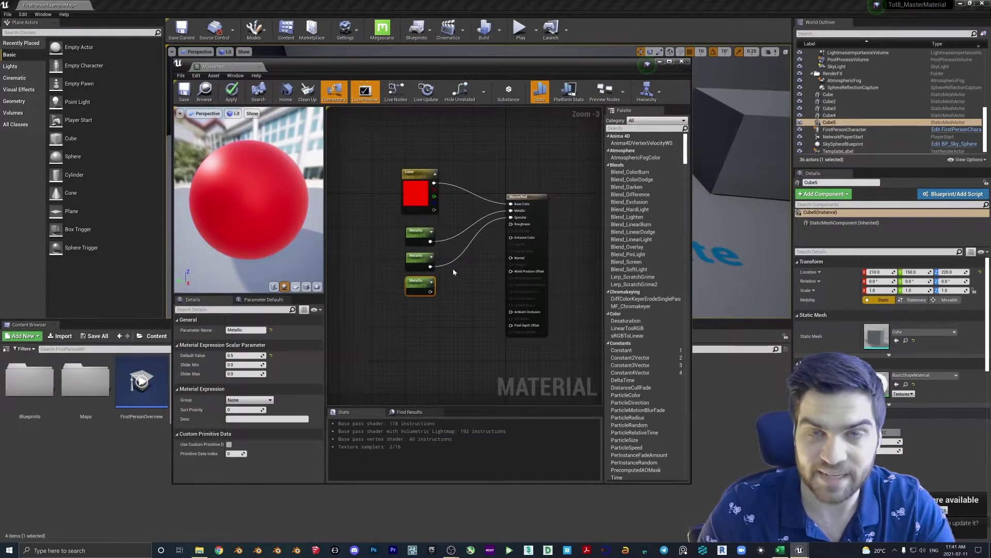
click(414, 262)
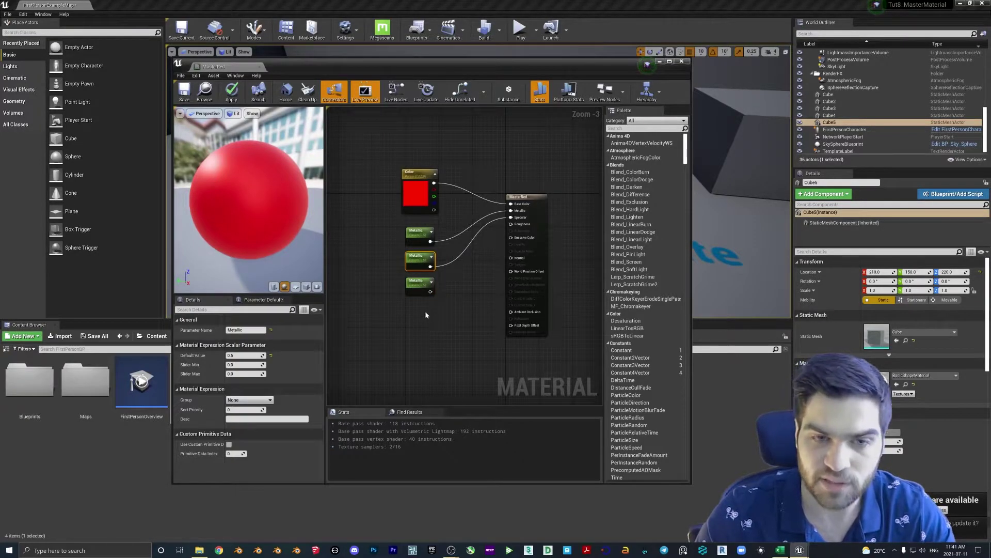
key(ctrl+v)
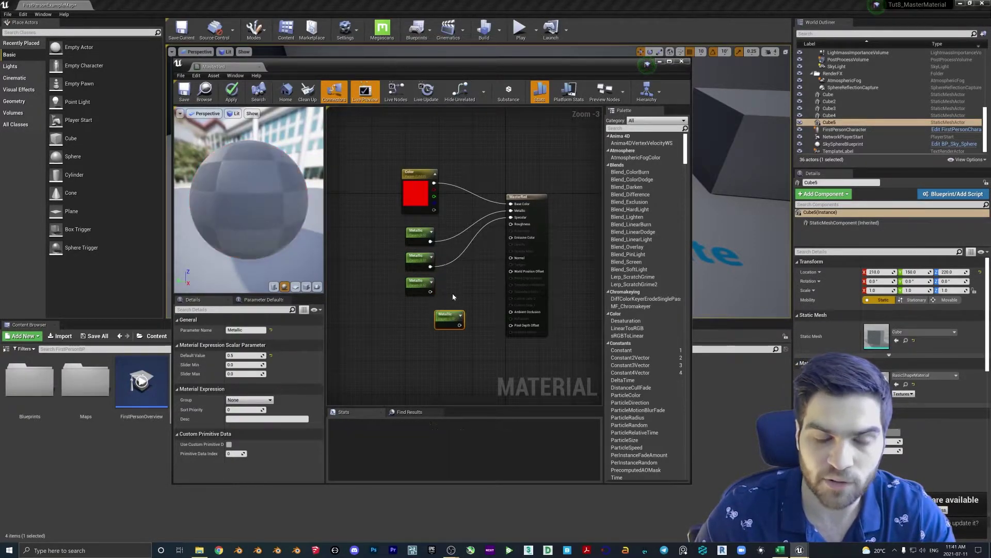
drag(448, 316, 405, 310)
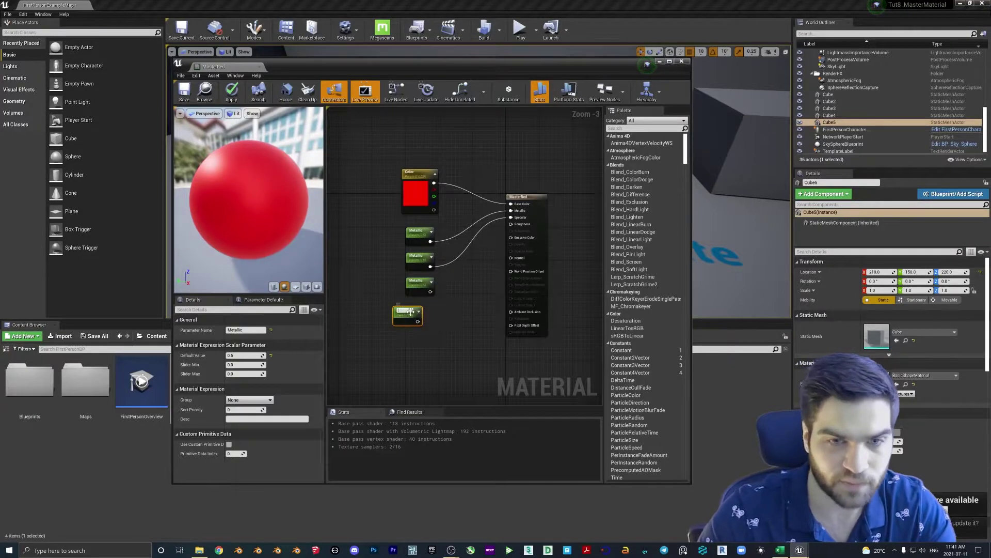
key(Delete)
Step: Connect the lowest scalar parameter to the Roughness input and rename the parameter feeding Specular as Specular
drag(431, 291, 511, 223)
click(418, 258)
click(246, 329)
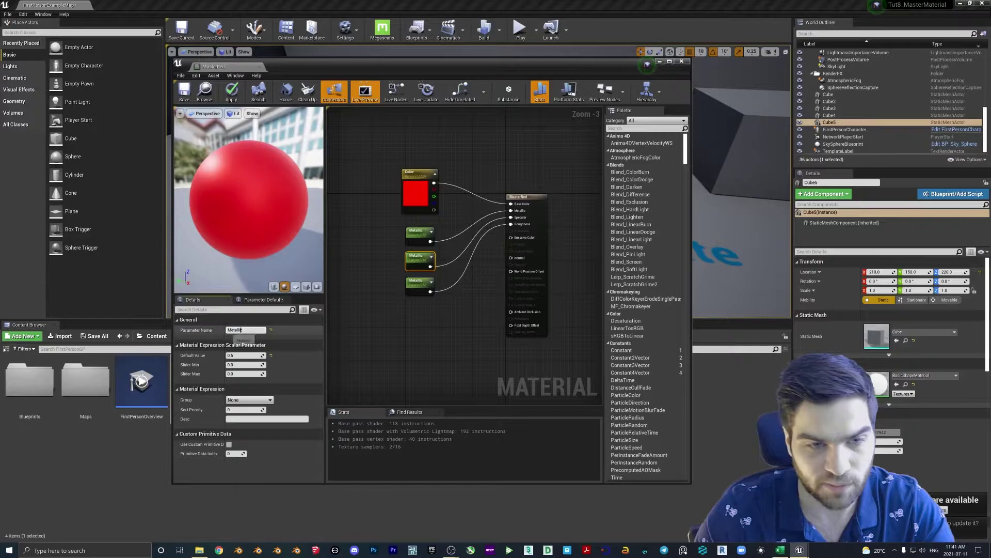
text(Specular)
key(Return)
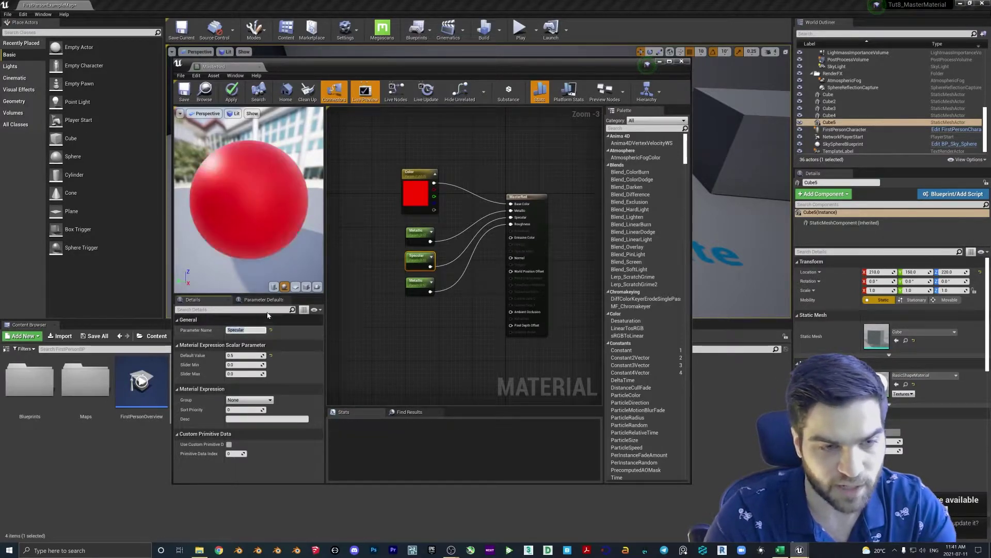
Step: Rename the lowest scalar parameter as Roughness and save the MasterRed material
click(419, 283)
click(245, 330)
text(R)
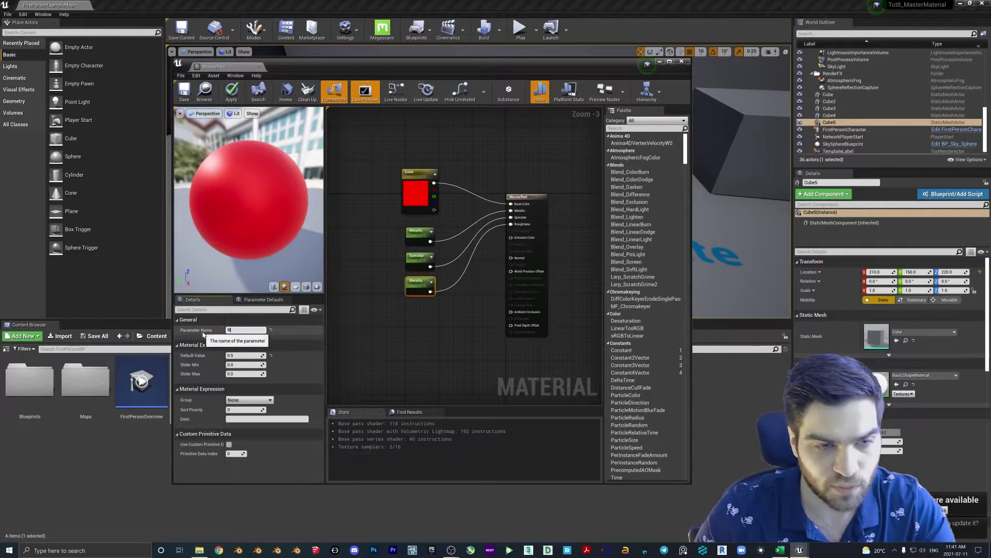
text(oughness)
key(Return)
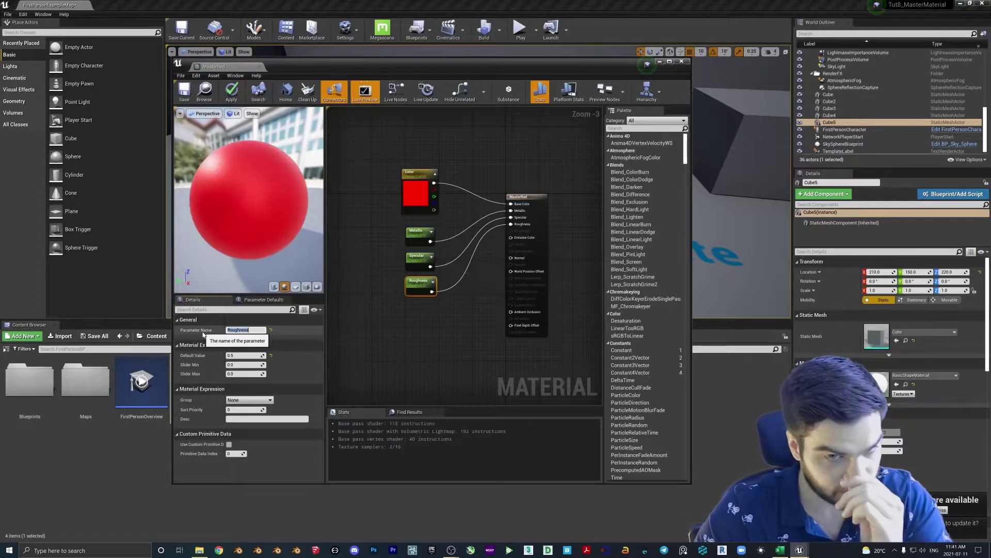
key(ctrl+s)
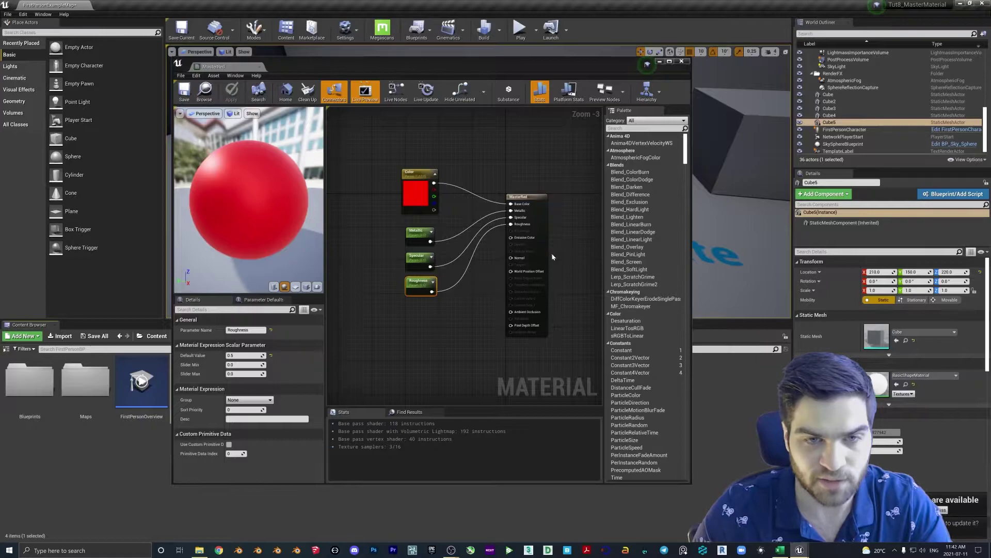
Step: Close the MasterRed material editor and apply MasterRed to the first cube in the row
right_drag(482, 287, 463, 291)
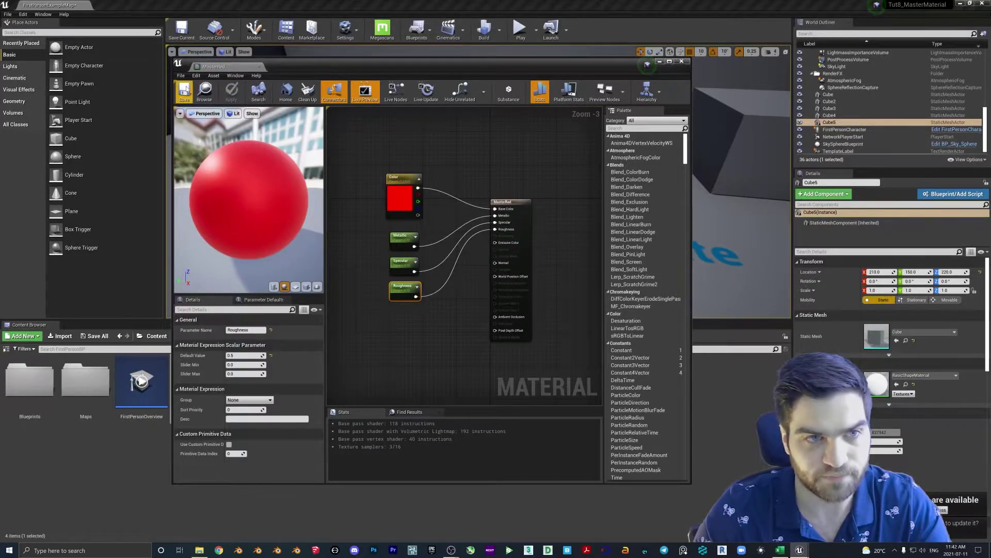
click(681, 62)
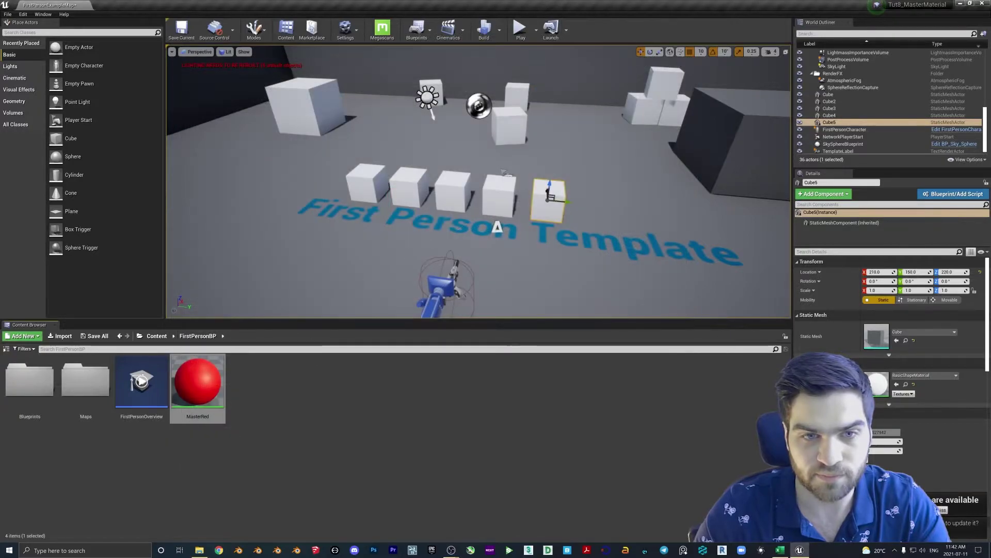
drag(198, 383, 363, 177)
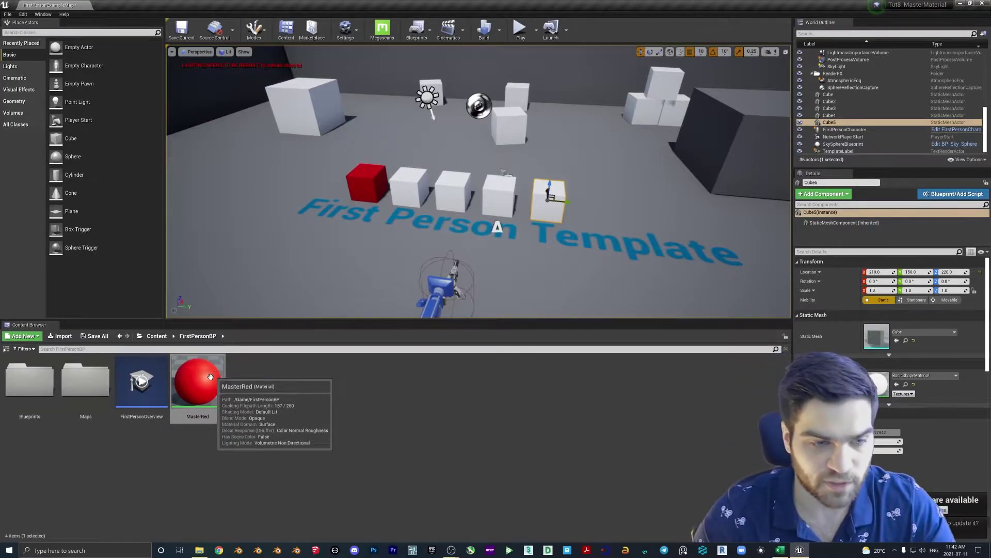
Step: Create a material instance from MasterRed and name it InstBlue
right_click(190, 399)
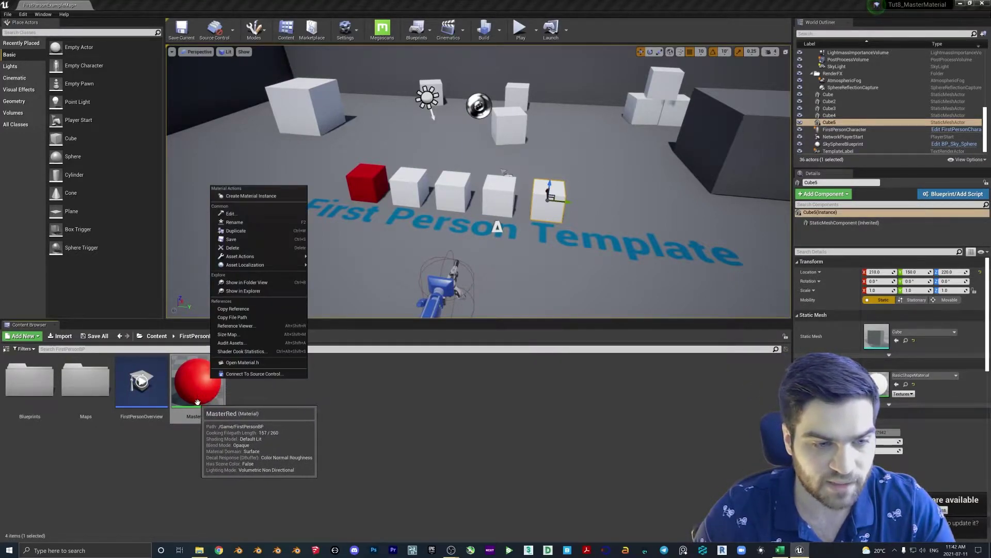
click(260, 196)
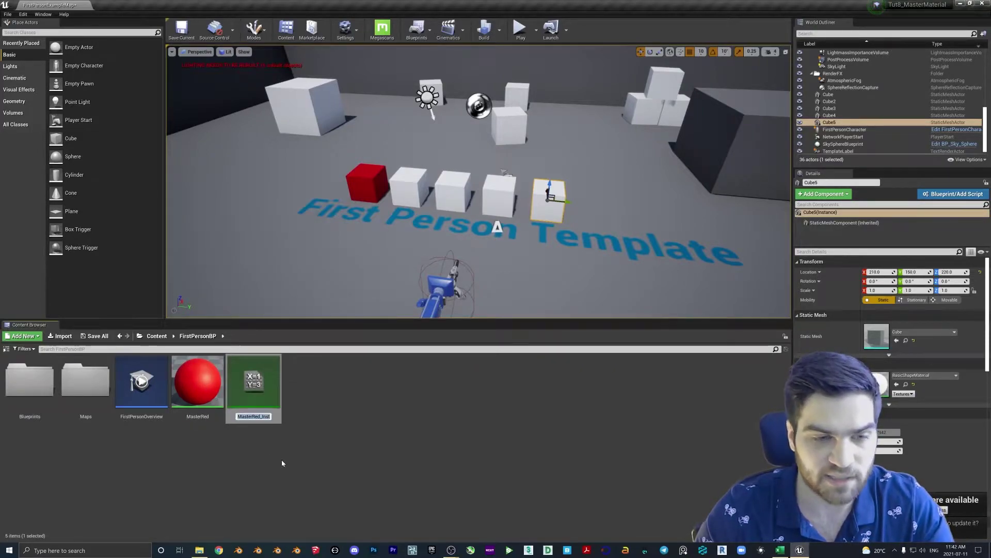
text(Inst)
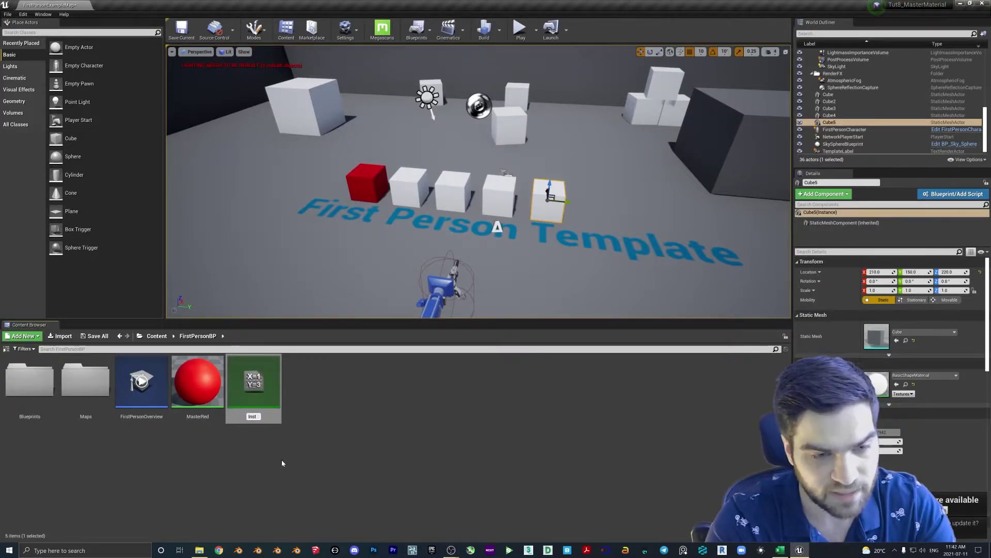
text(Blue)
key(Return)
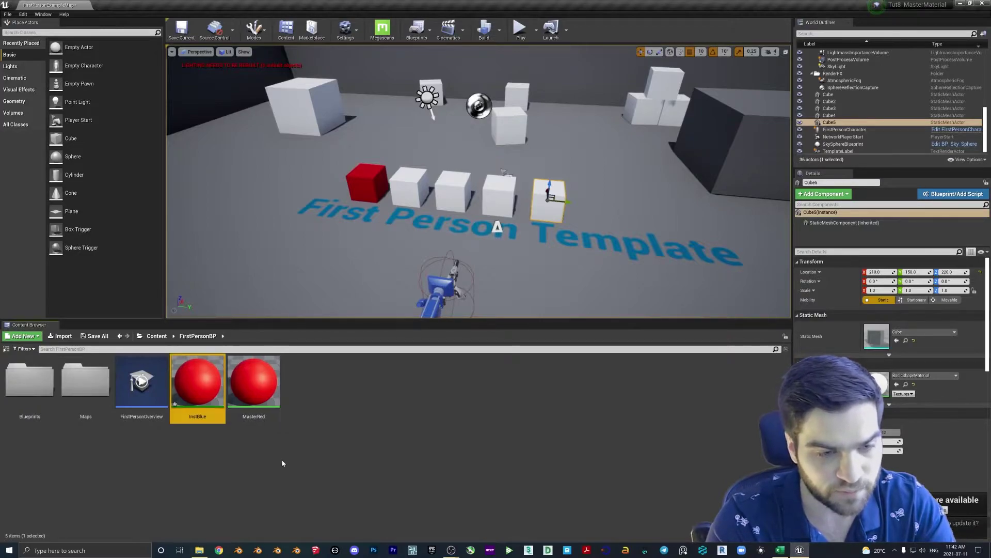
Step: Save the InstBlue material instance and open it for editing
right_click(205, 415)
click(243, 223)
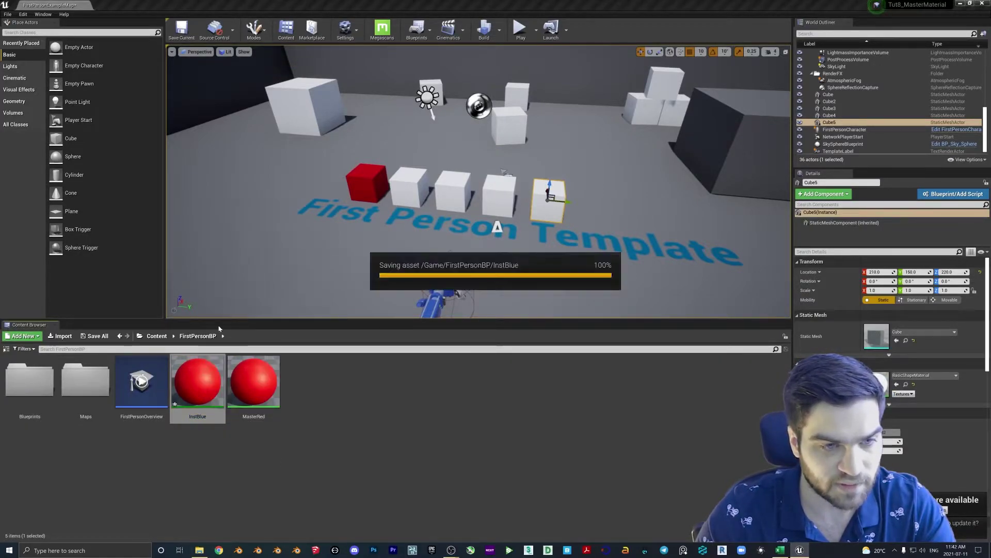
double_click(196, 384)
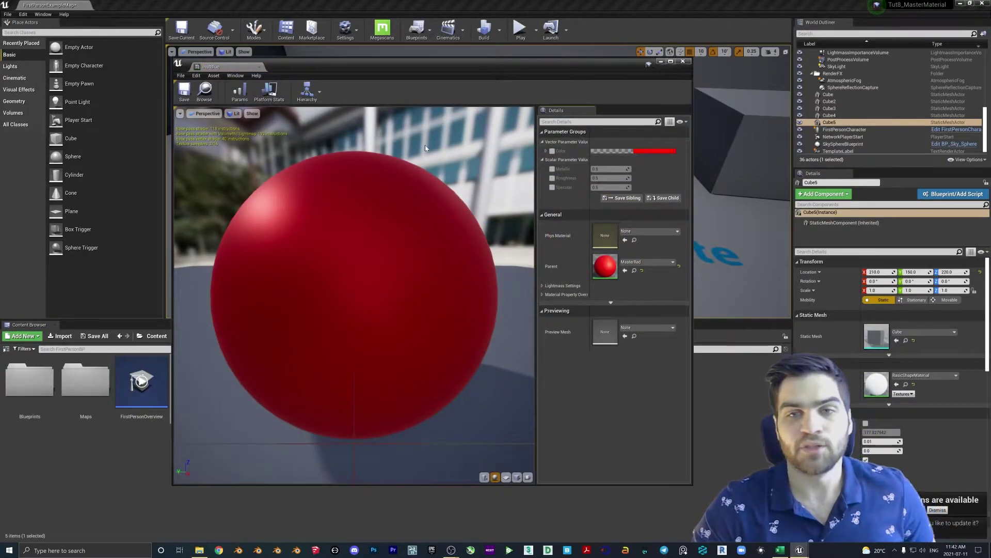
Step: Override InstBlue's Color parameter with a saturated blue (hue about 241) and compare it with the override switched off and on
drag(425, 148, 475, 165)
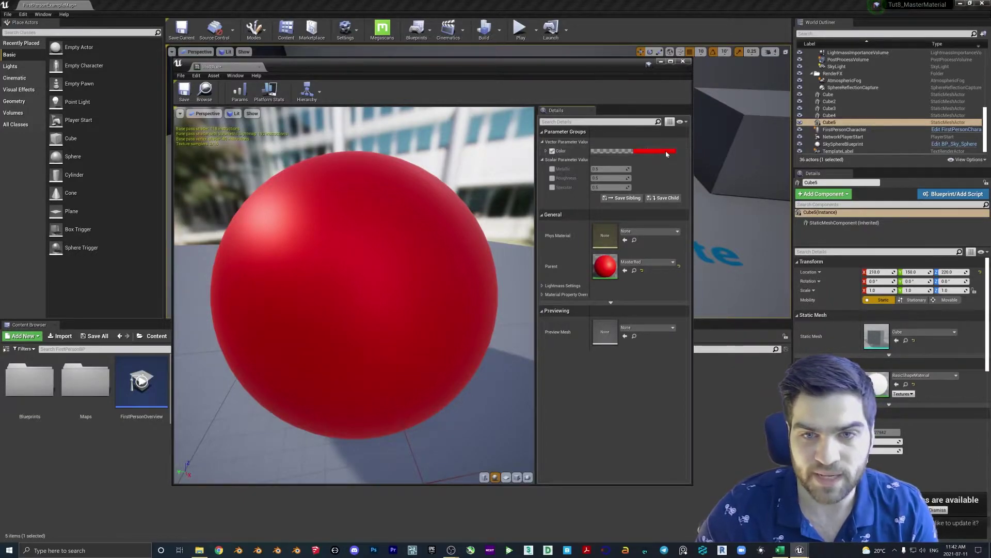
click(640, 150)
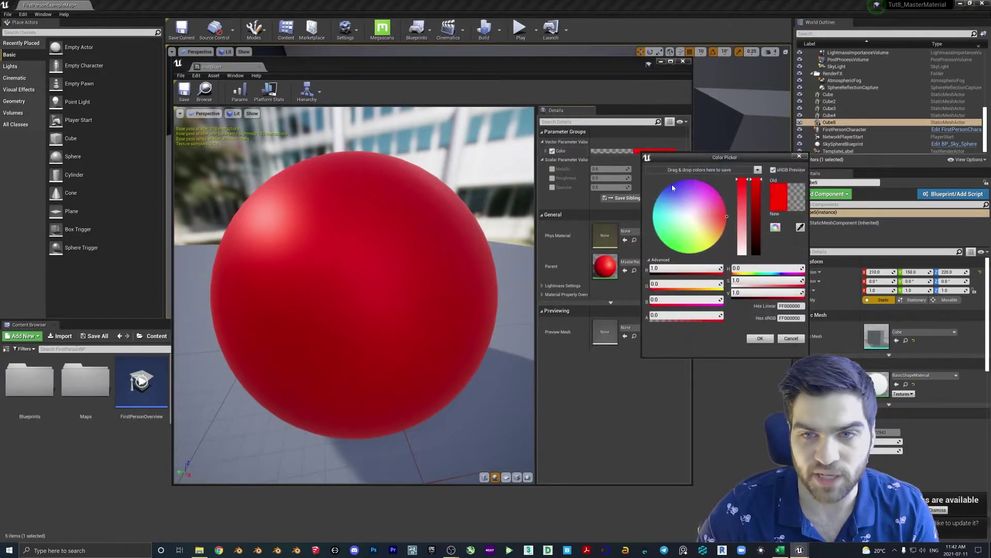
drag(720, 216, 672, 184)
click(760, 338)
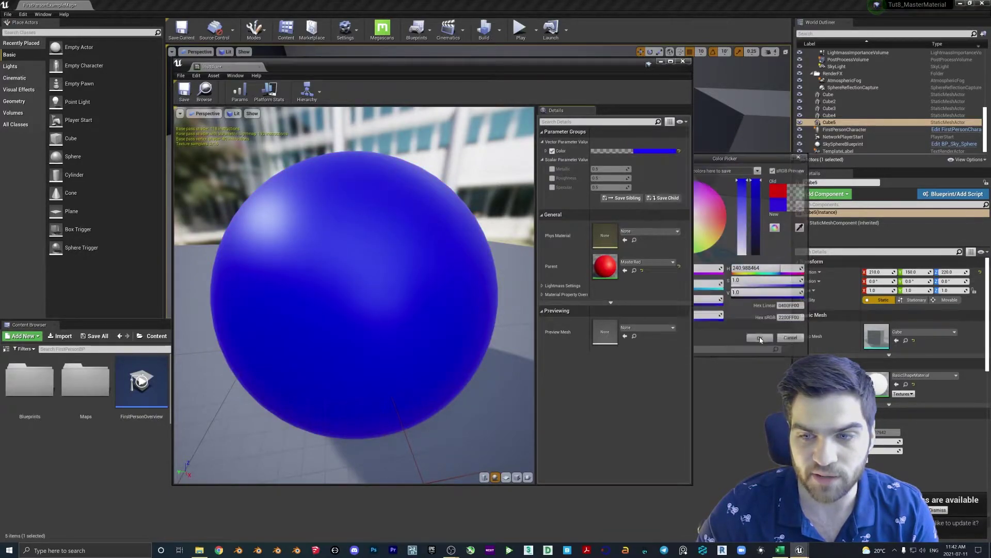
click(553, 150)
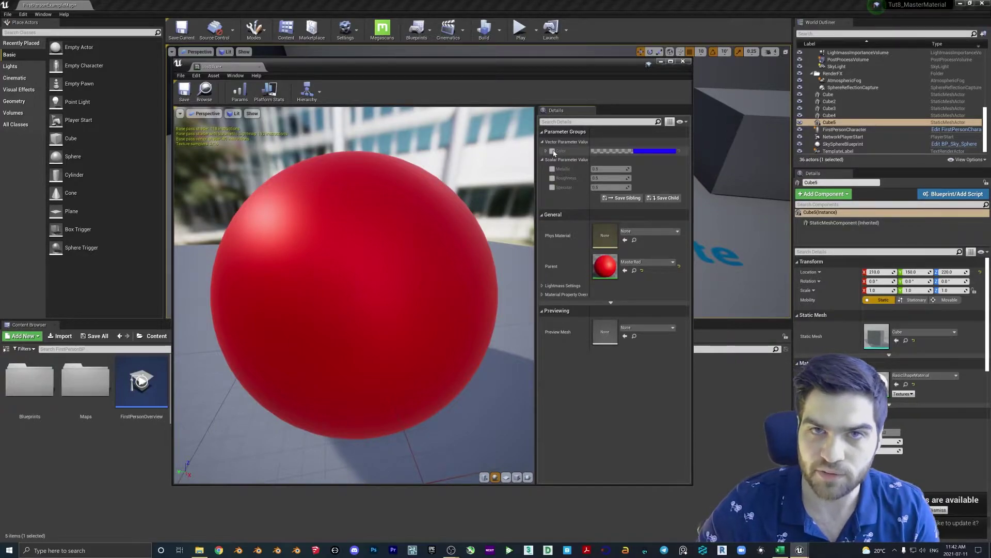
click(552, 151)
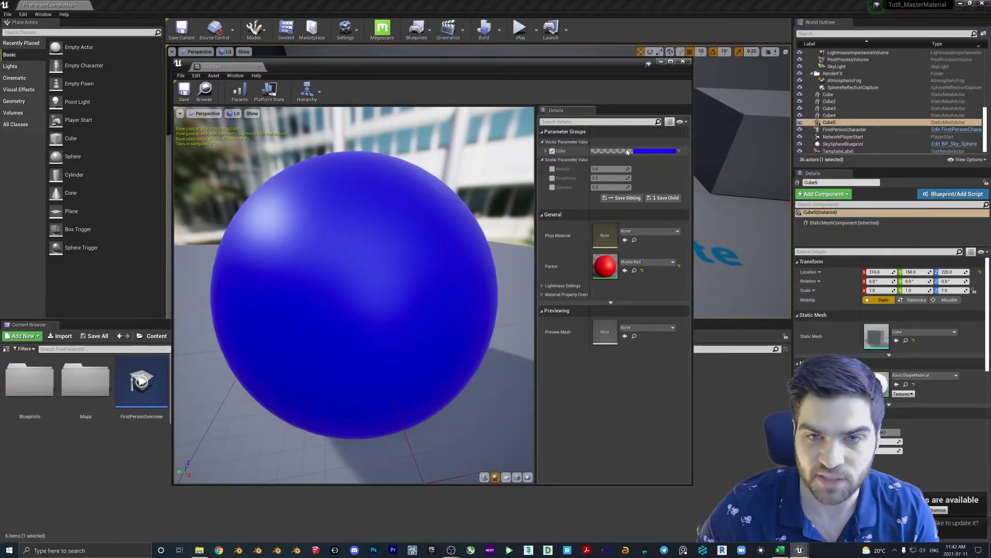
Step: Override InstBlue's Metallic parameter with 0 and save the instance
click(553, 169)
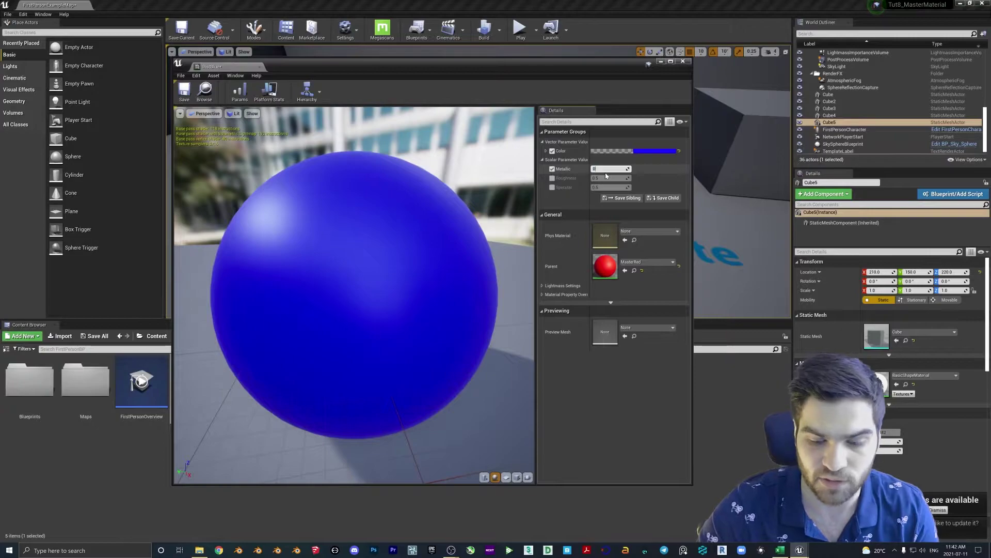
text(0)
key(Return)
click(183, 92)
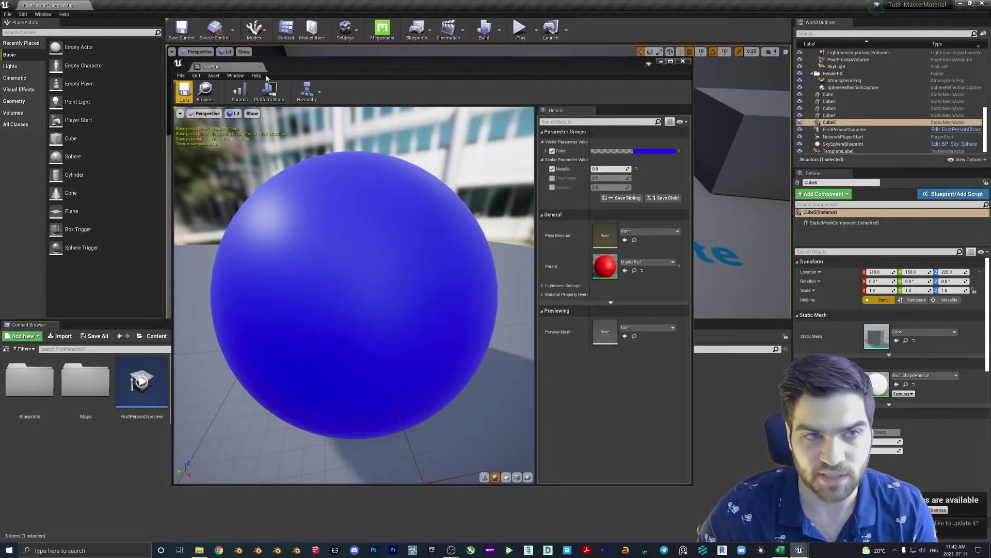
Step: Open the MasterRed material and set the default value of its Metallic parameter to 0
click(661, 62)
double_click(254, 376)
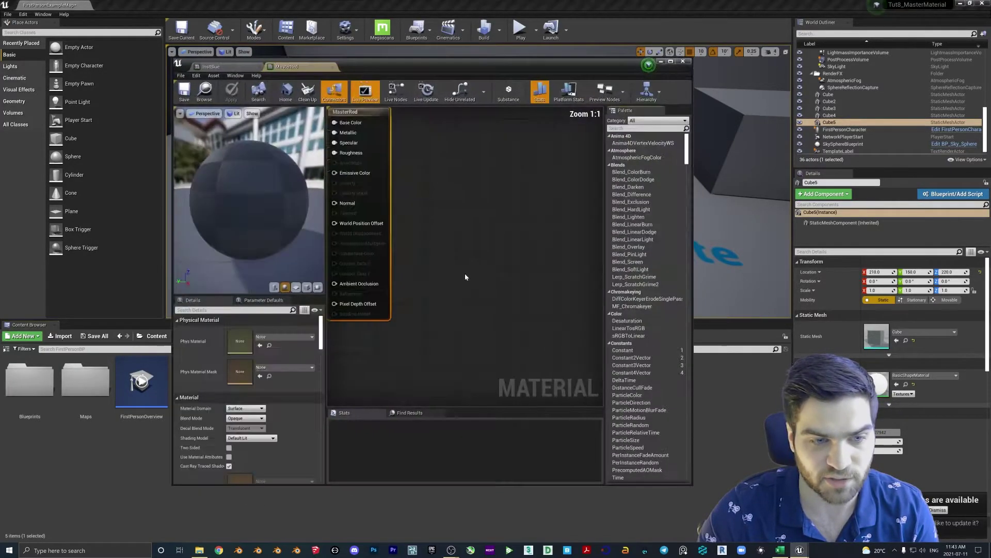
right_drag(400, 237, 539, 256)
click(447, 234)
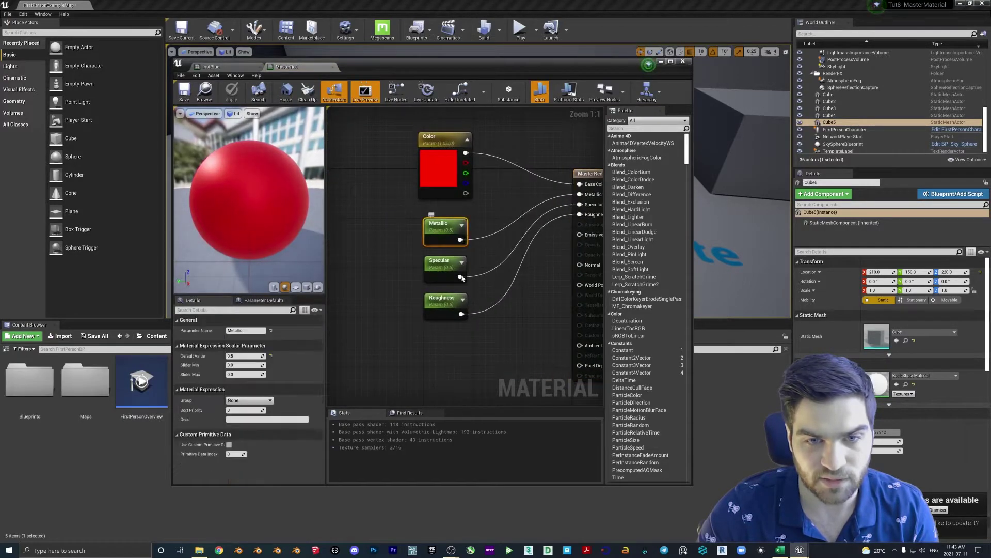
click(242, 346)
click(239, 356)
click(190, 345)
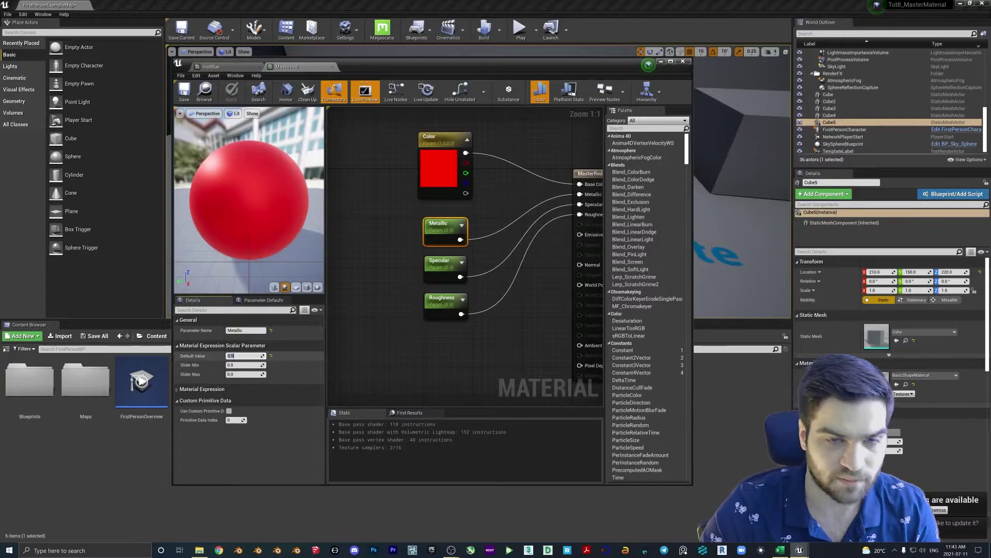
key(Return)
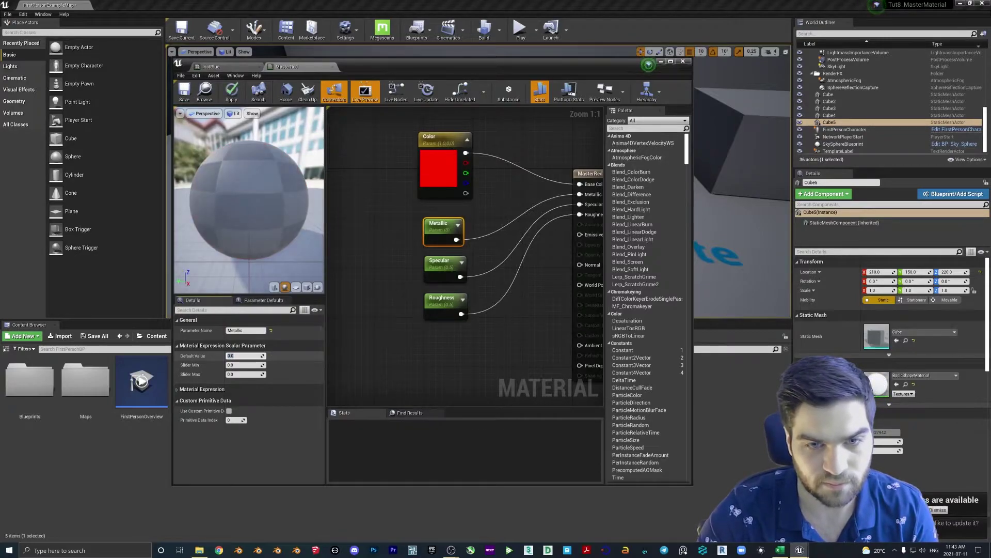
Step: Save MasterRed and close its material editor
right_drag(421, 244, 420, 249)
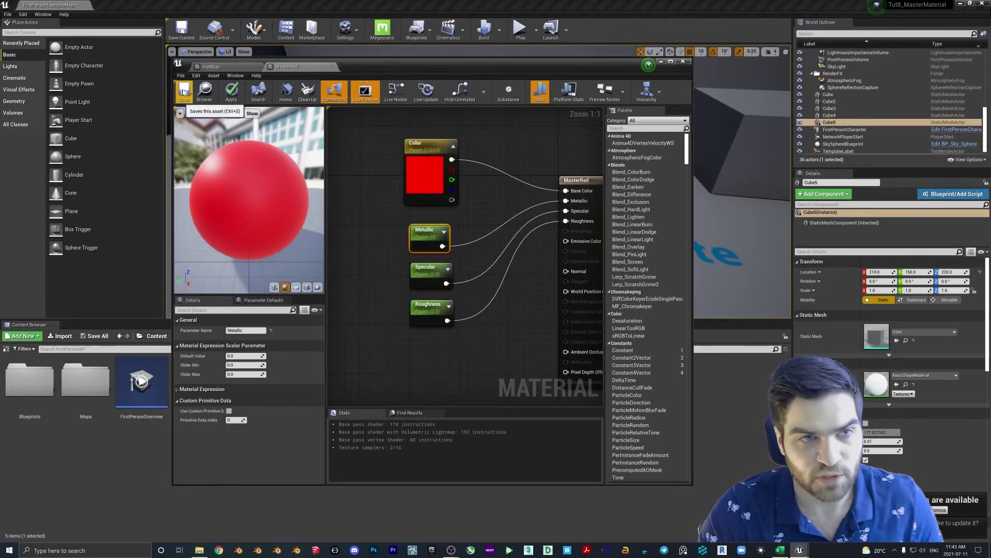
key(ctrl+s)
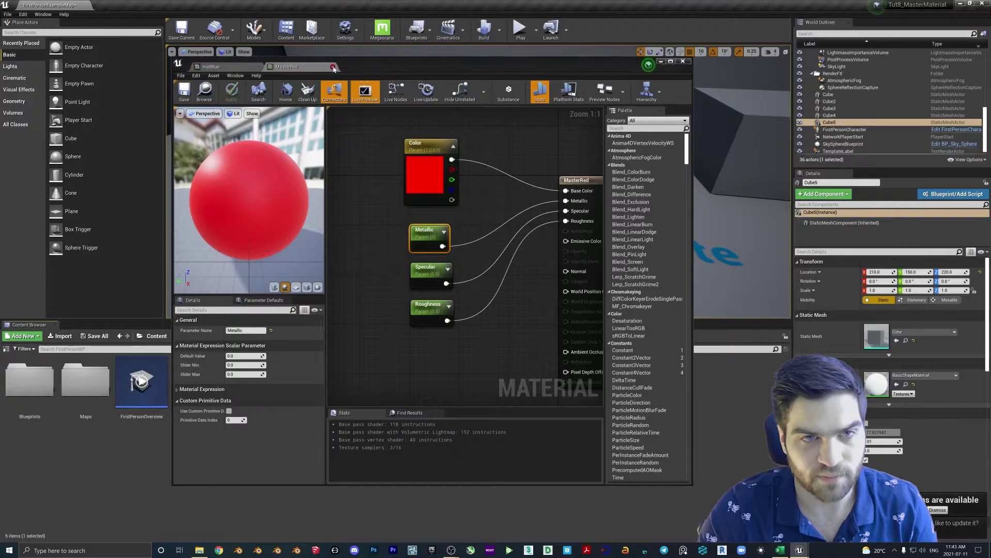
click(333, 67)
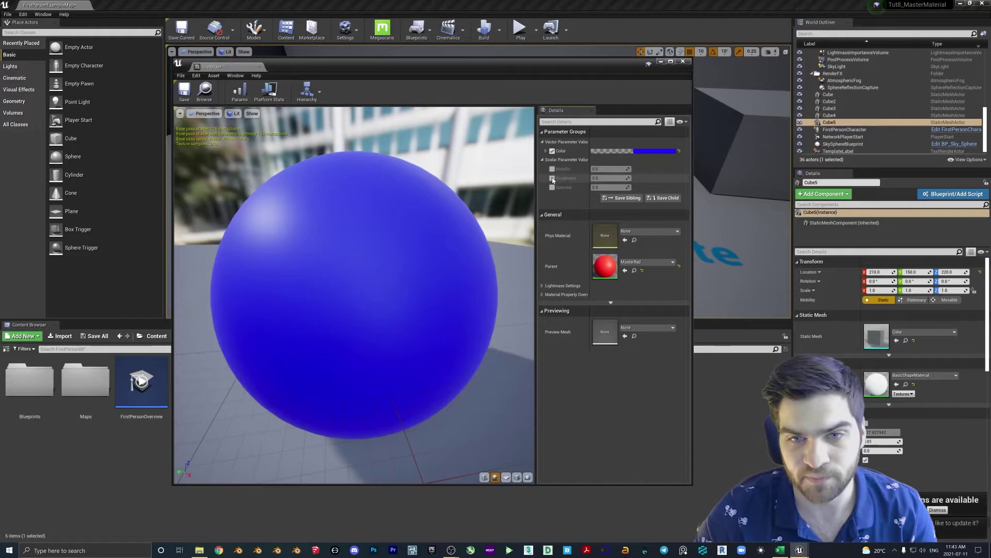
Step: Override InstBlue's Roughness parameter with 0 and save the instance
click(552, 178)
click(605, 179)
text(0)
key(Return)
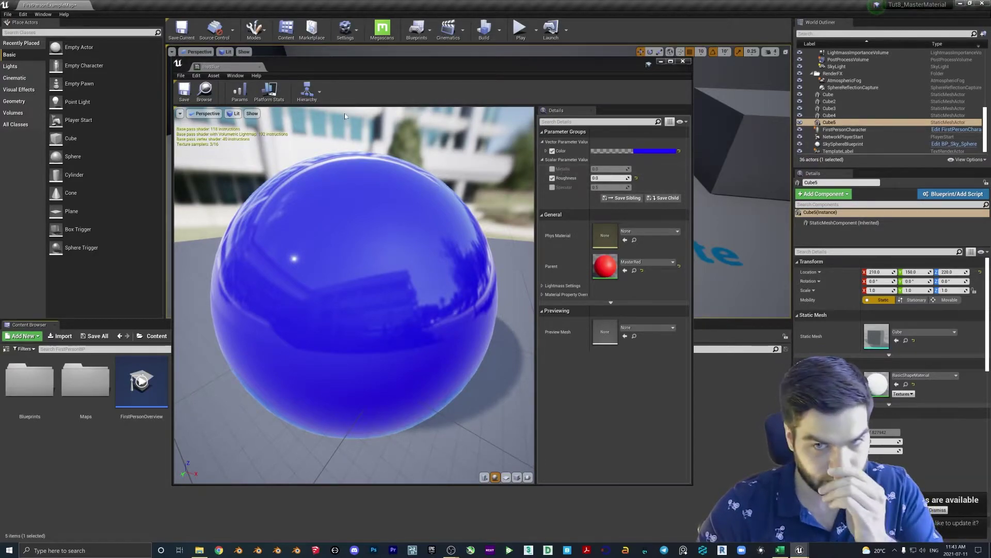
click(184, 91)
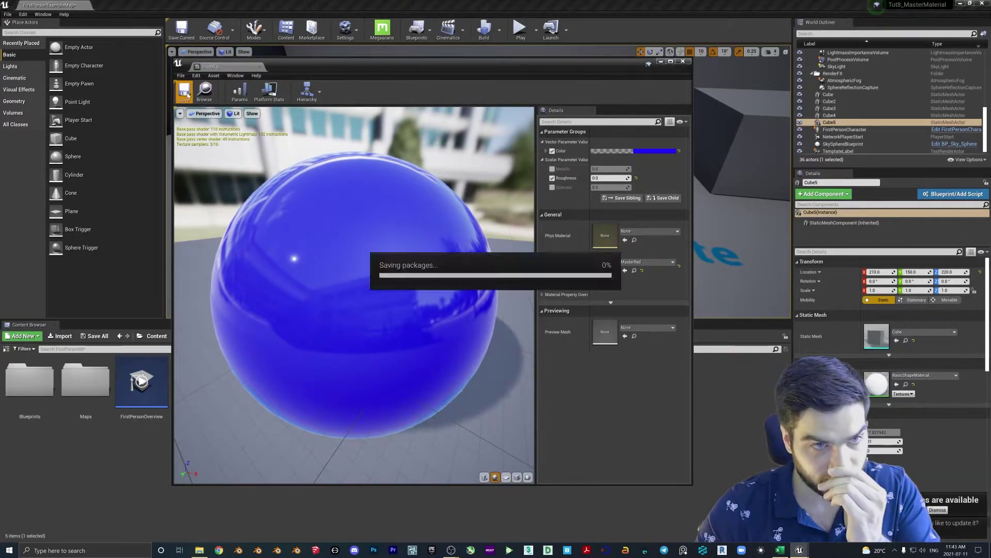
Step: Close the InstBlue editor, apply InstBlue to the second cube in the row and inspect it up close beside the red cube
click(683, 61)
drag(198, 385, 417, 192)
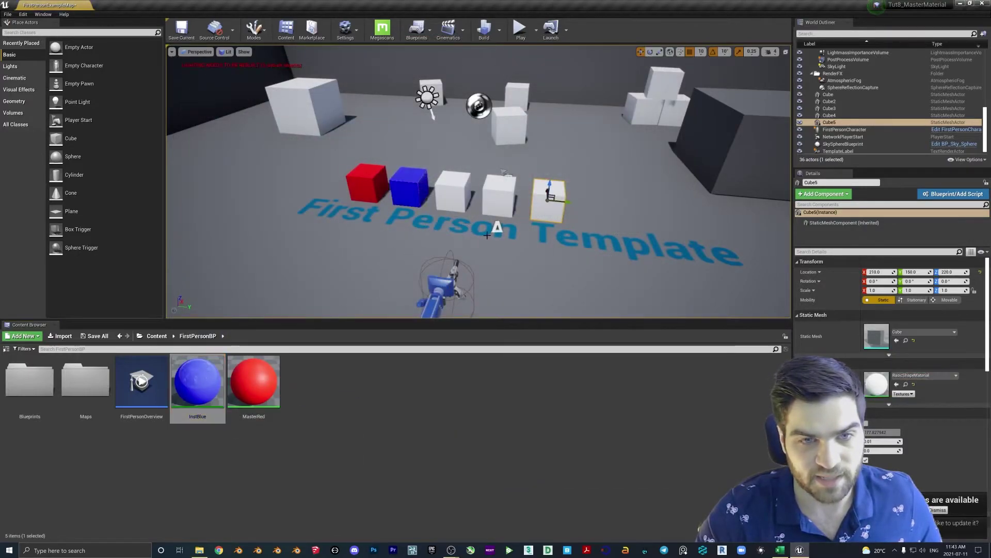
key(w)
right_drag(485, 232, 460, 248)
key(w)
key(s)
drag(350, 234, 350, 194)
right_drag(350, 235, 351, 212)
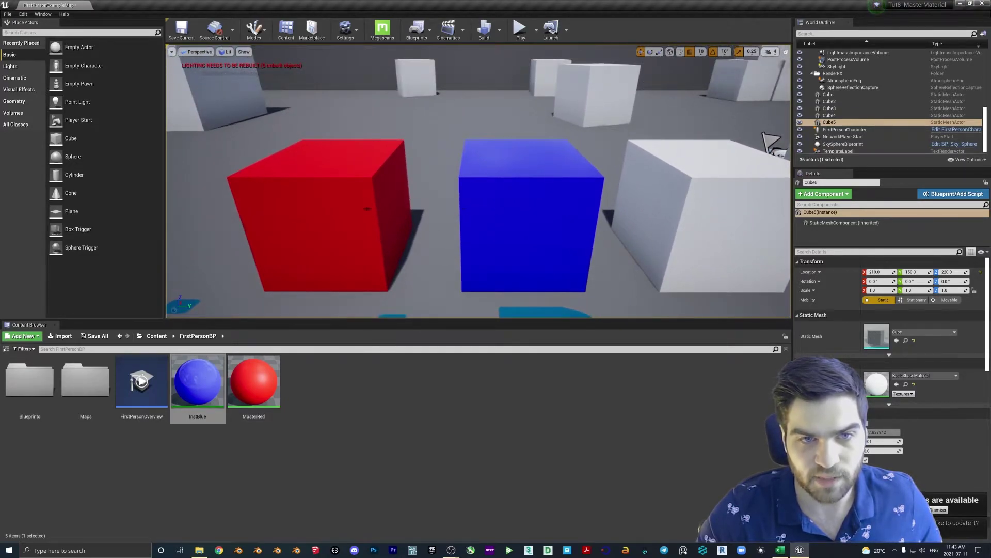
right_drag(473, 191, 526, 112)
Step: Create a material instance from MasterRed and name it InstYellow
right_click(260, 378)
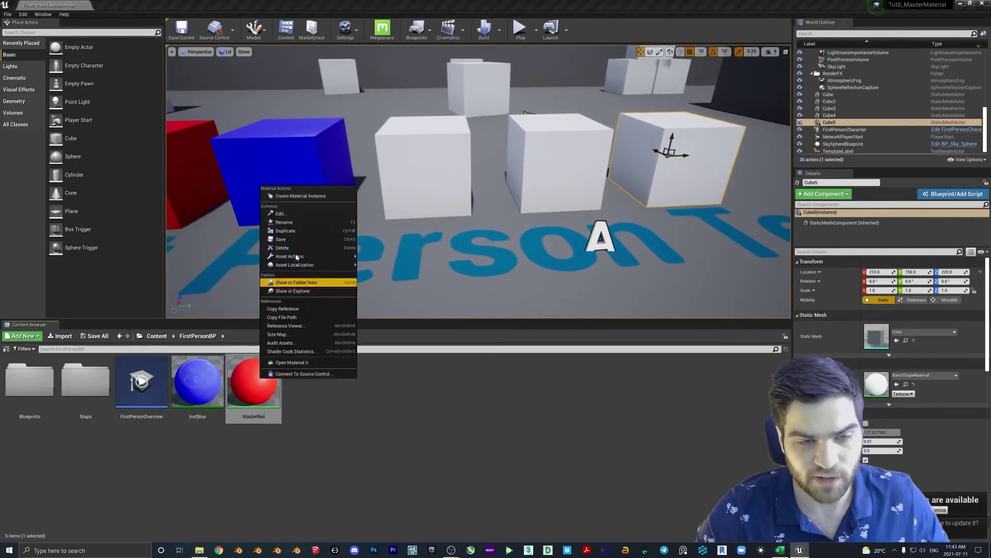
click(301, 196)
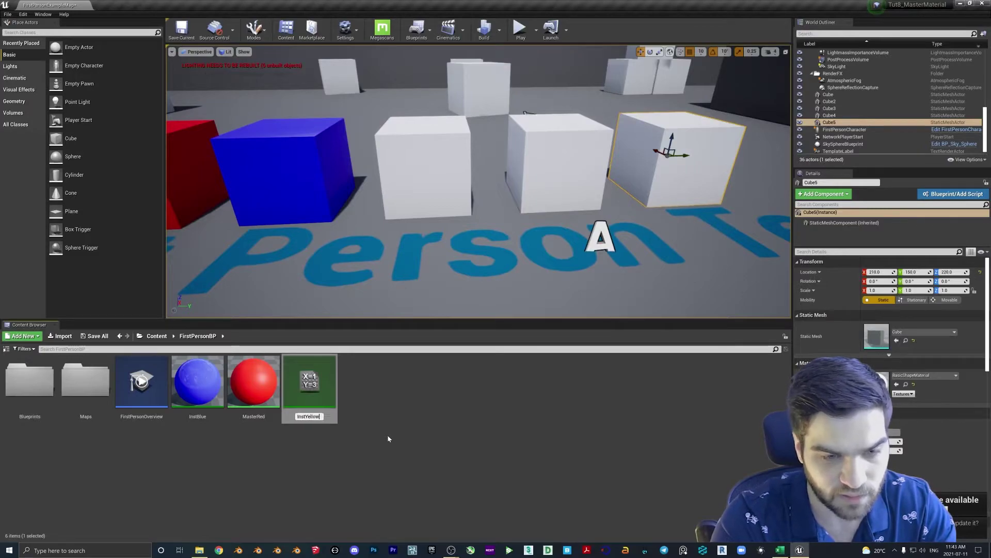
key(Return)
Step: Create another material instance from MasterRed and name it InstGreen
right_click(310, 382)
click(363, 204)
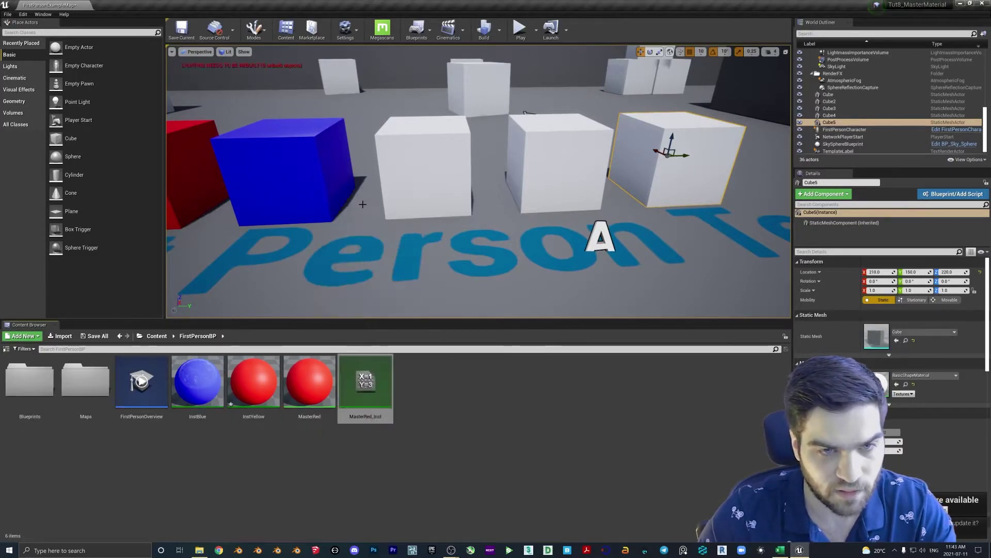
text(Inst)
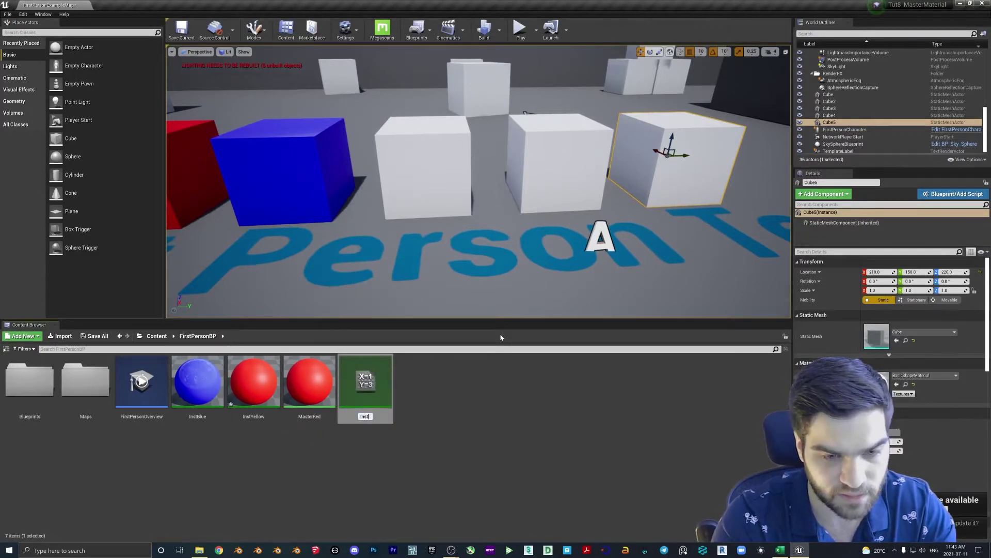
text(Green)
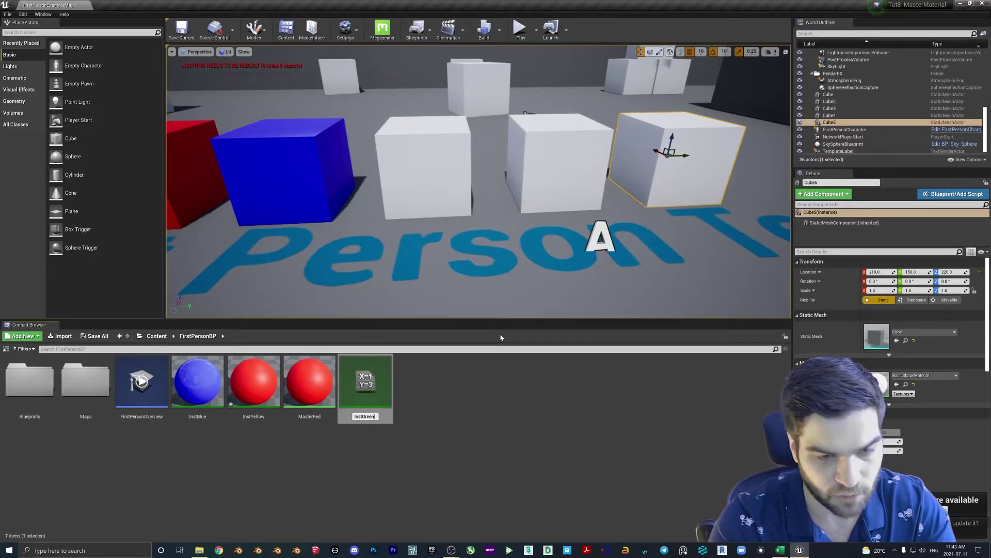
key(Return)
Step: Create a further material instance from MasterRed and name it InstPurple
right_click(366, 384)
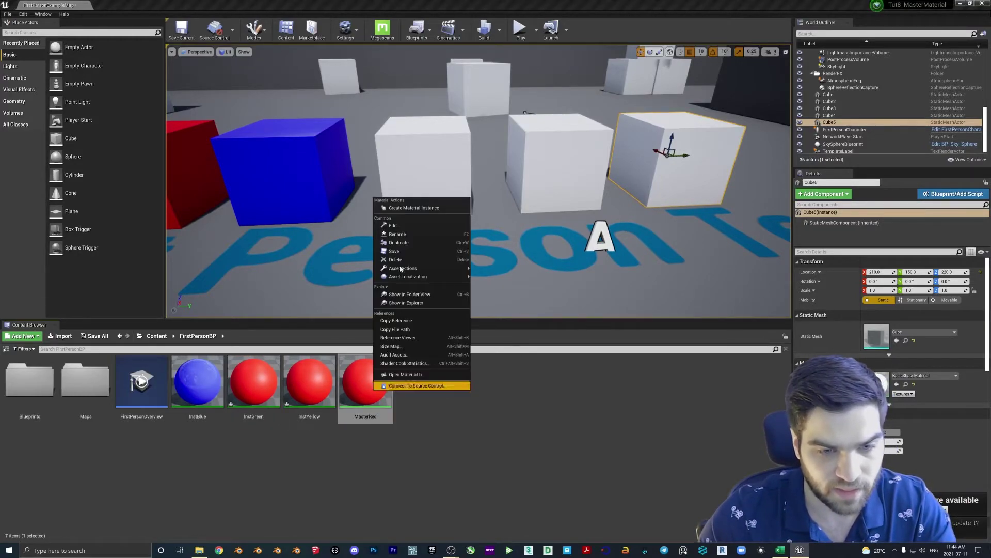
click(413, 210)
text(InstPu)
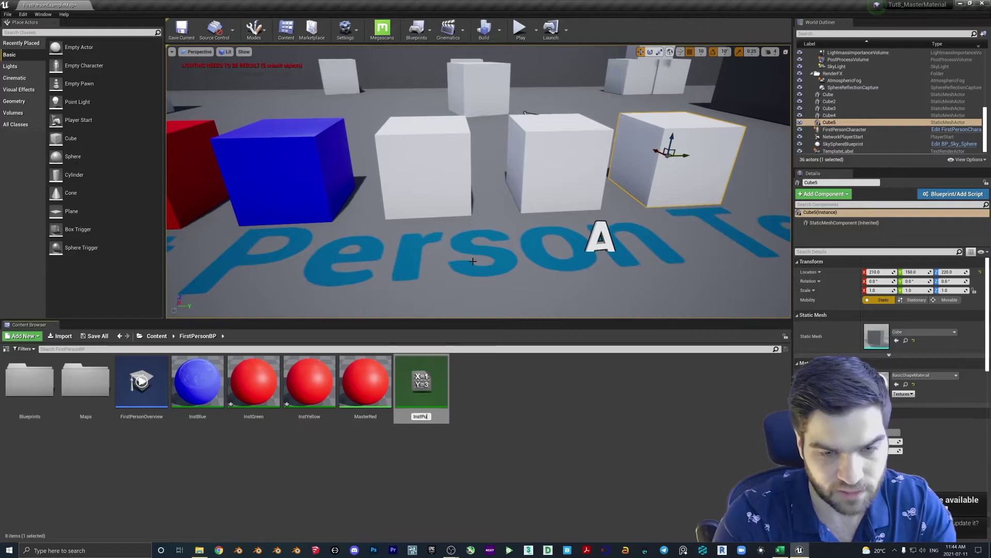
text(rple)
key(Return)
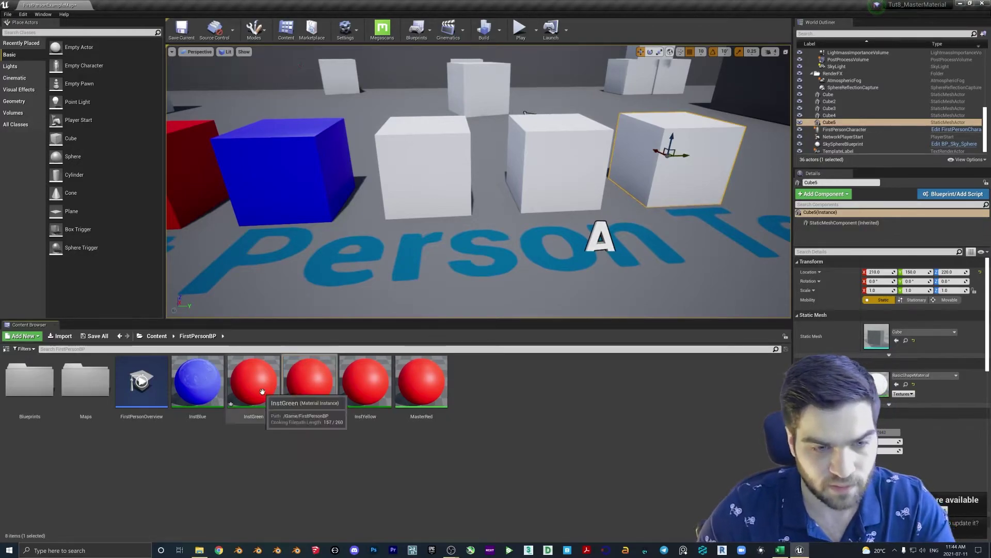
Step: Save InstGreen and override its Color parameter with a fully saturated bright green (hue about 113)
right_click(263, 392)
click(247, 382)
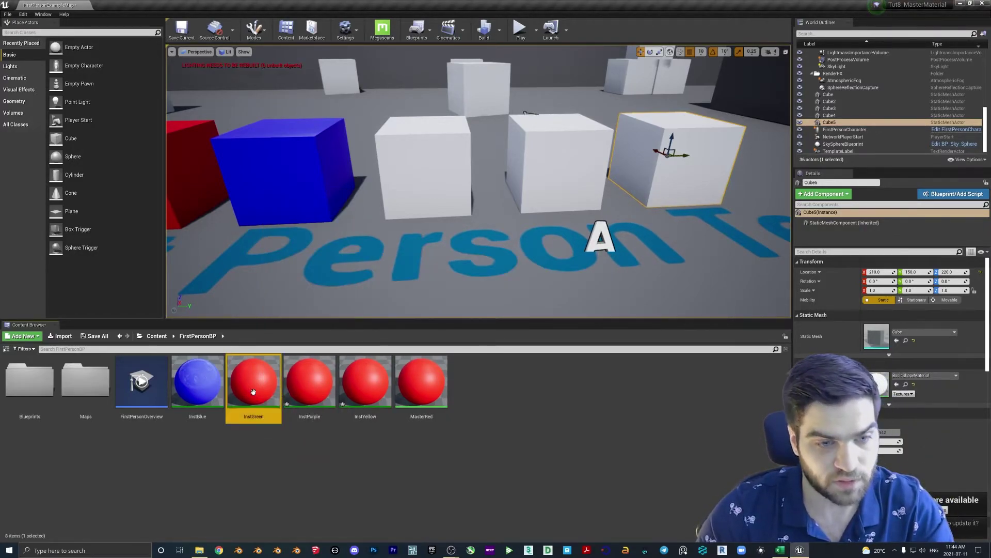
double_click(246, 383)
click(553, 151)
click(654, 151)
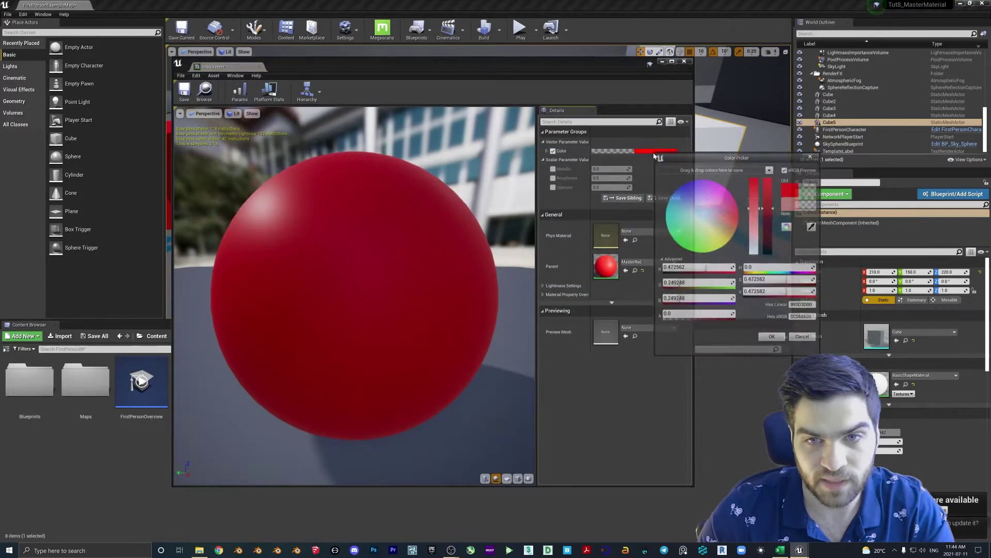
drag(684, 221, 685, 262)
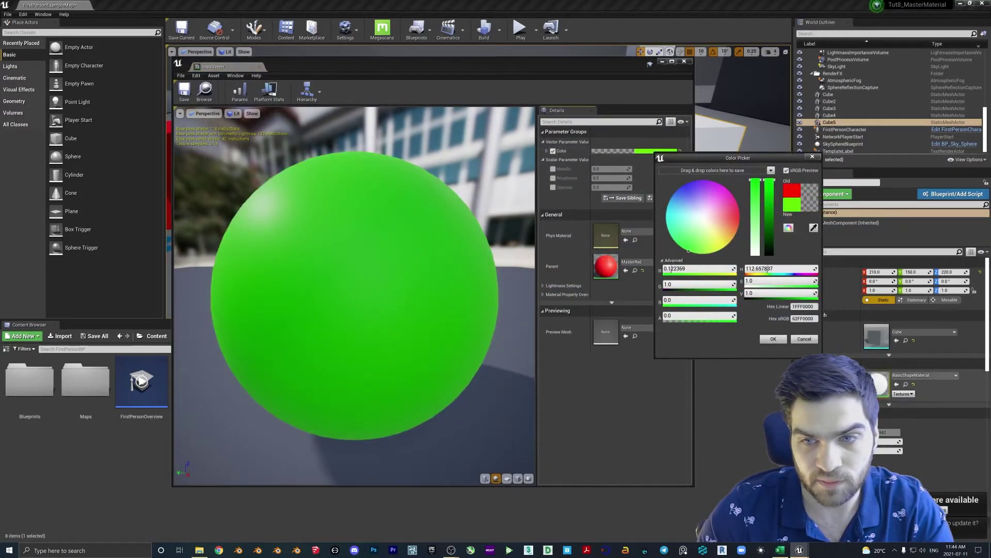
click(773, 338)
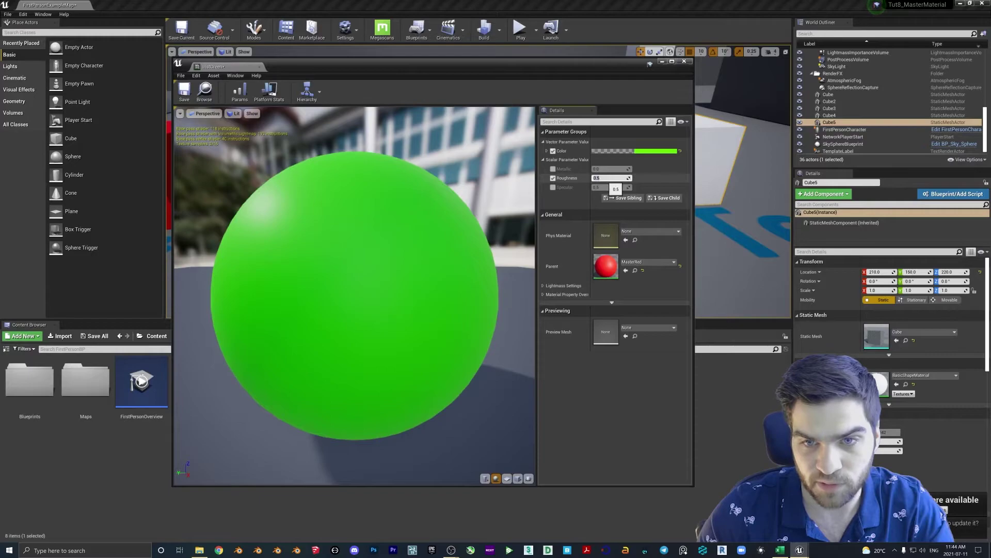
Step: Override InstGreen's Roughness with 1 and apply the saved instance to the third cube in the row
text(1)
key(Return)
click(184, 91)
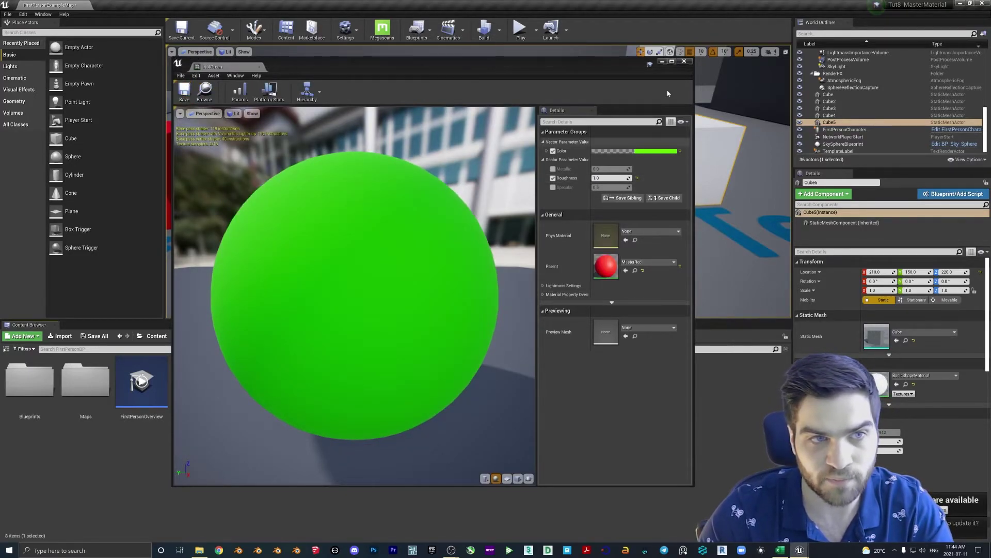
click(684, 61)
drag(253, 382, 422, 166)
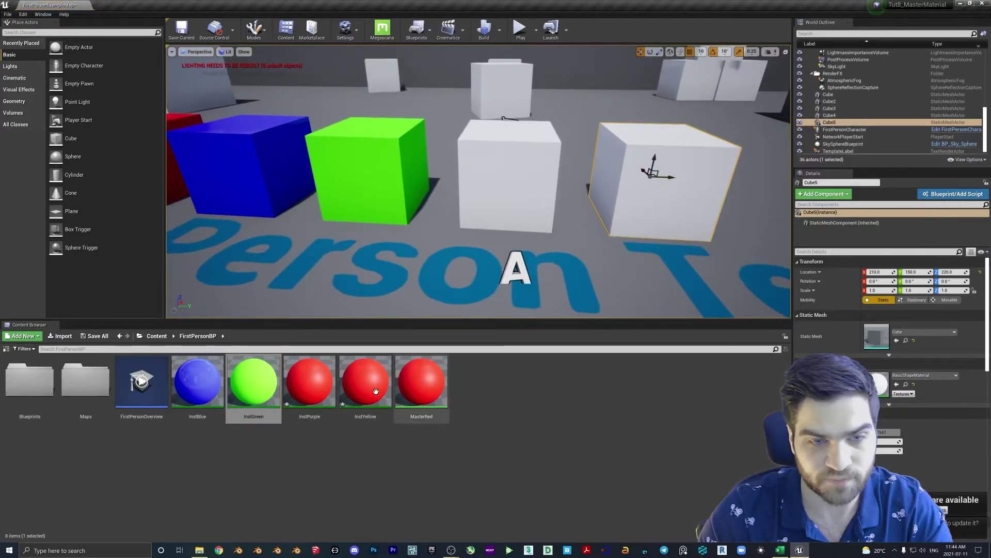
Step: Save InstPurple and override its Color parameter with a fully saturated magenta-purple (hue about 299)
right_click(318, 397)
click(341, 258)
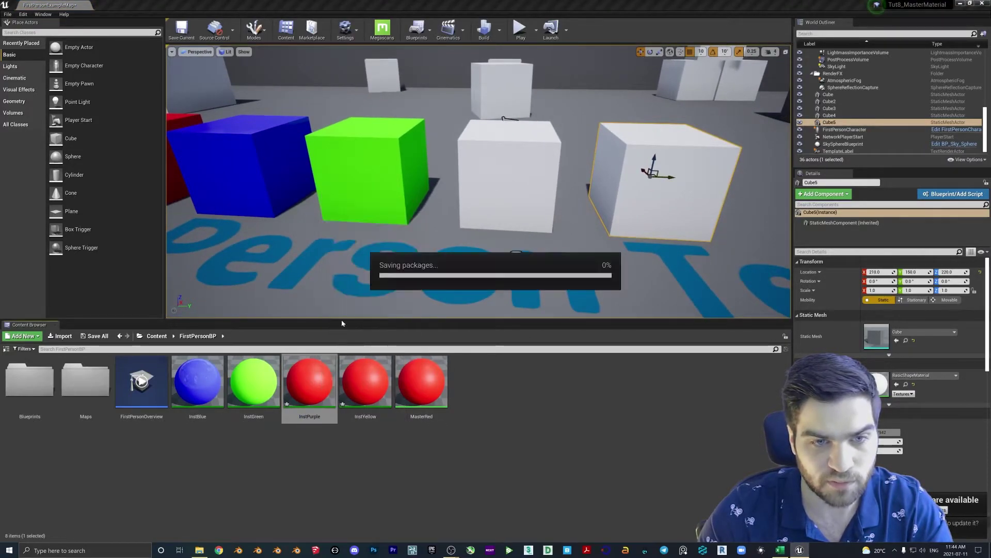
double_click(313, 388)
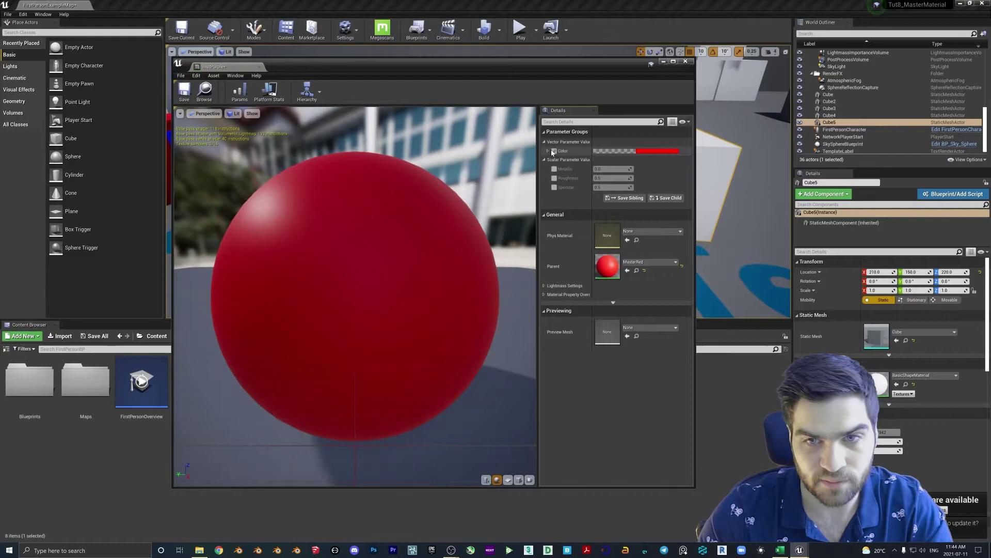
click(609, 151)
click(711, 183)
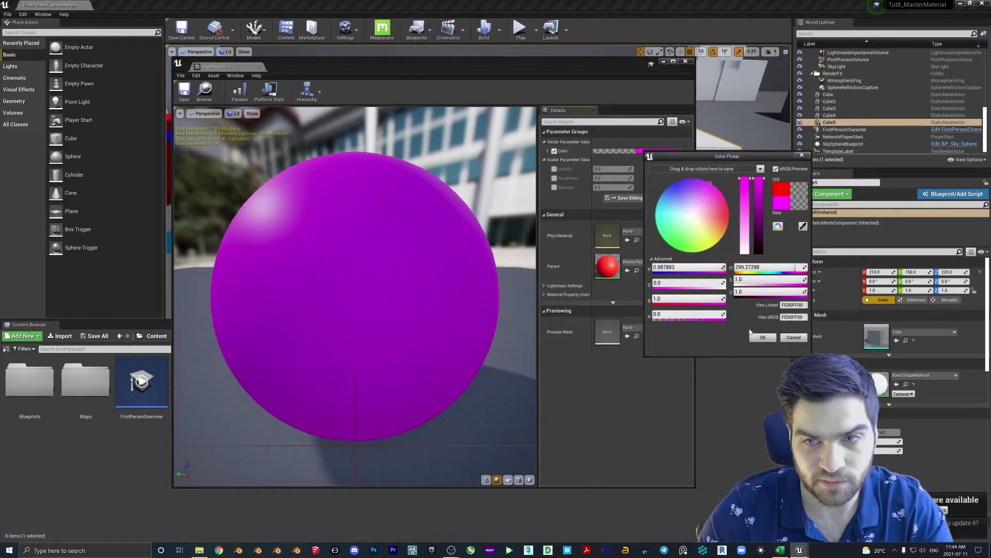
click(763, 337)
Step: Override InstPurple's Metallic parameter with 1 and its Roughness parameter with 0.2
click(554, 168)
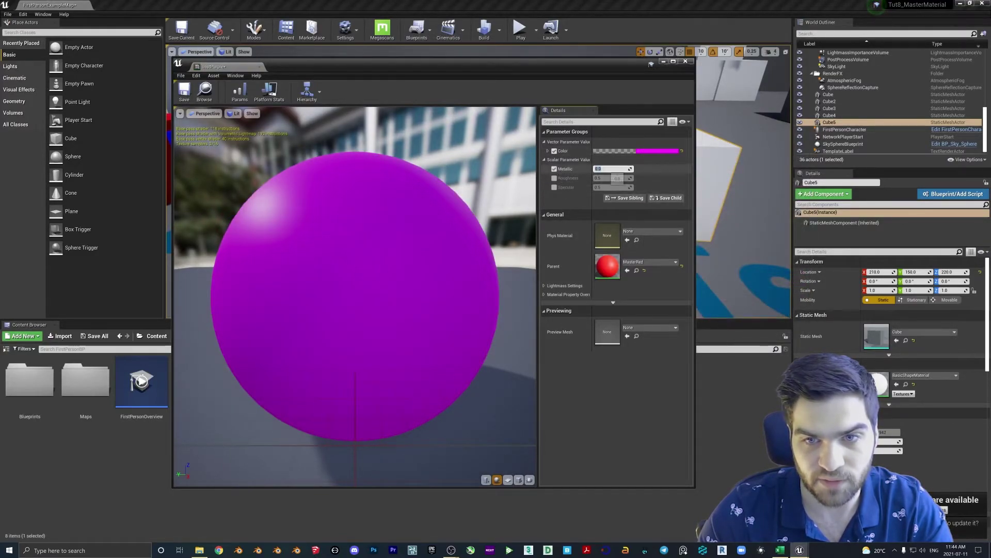
text(1)
key(Return)
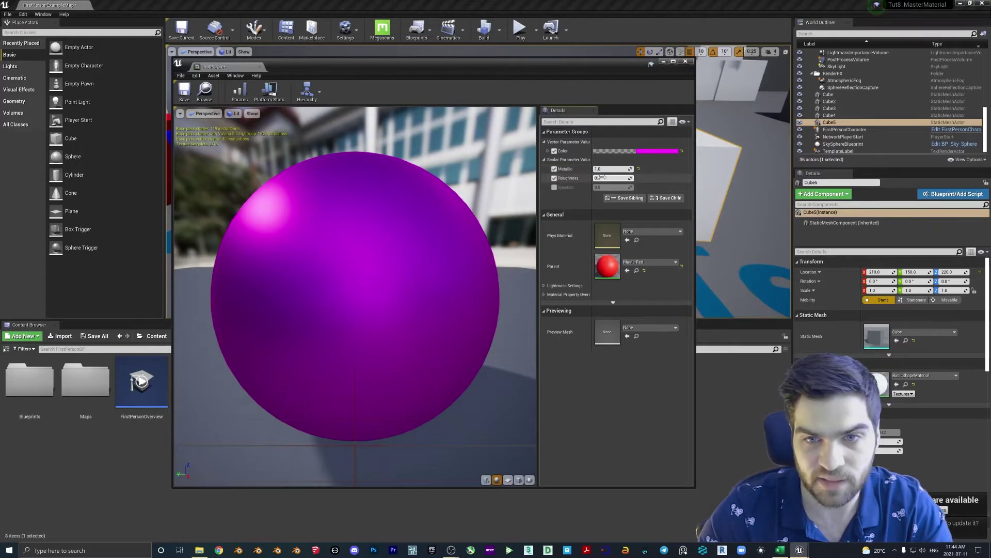
click(601, 177)
text(.2)
key(Return)
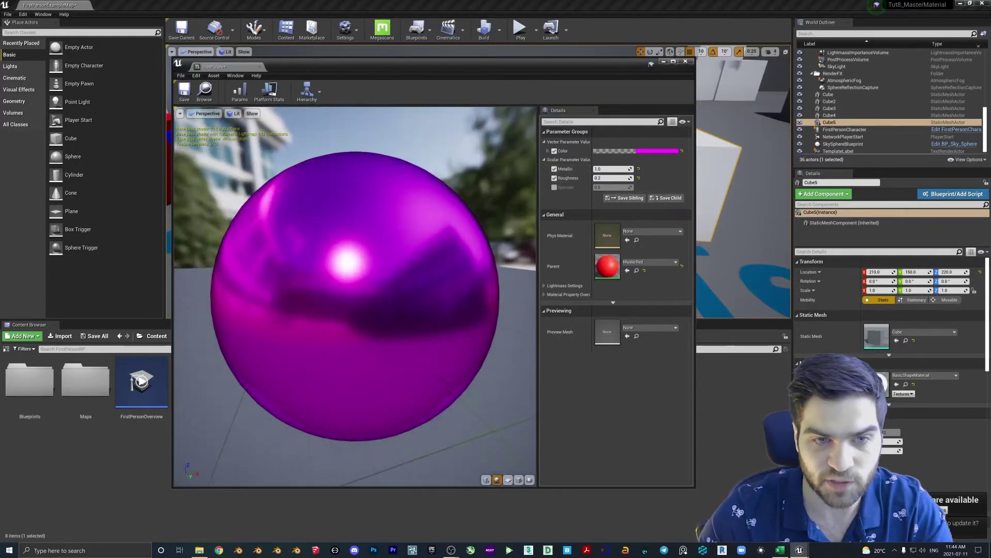
Step: Save and close InstPurple, and apply it to the fourth cube in the row
click(184, 91)
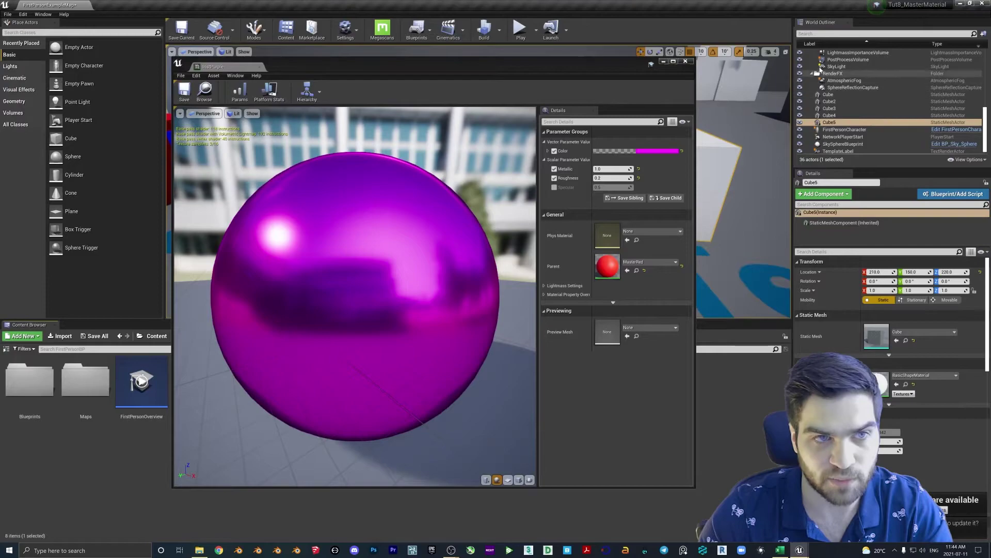
click(686, 61)
drag(310, 381, 500, 191)
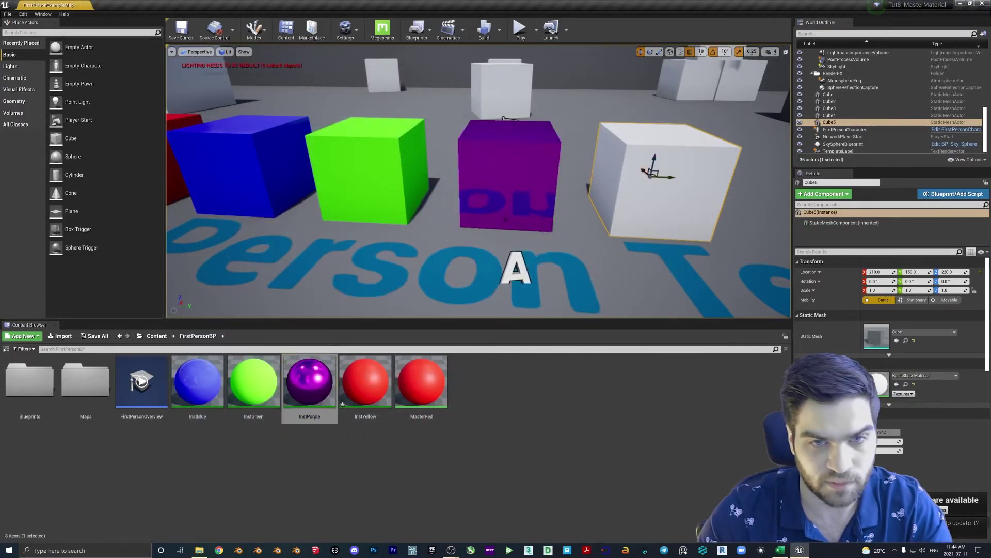
Step: Save the InstYellow material instance
mouse_move(499, 191)
right_down()
mouse_move(609, 191)
mouse_move(496, 191)
right_up()
mouse_move(498, 265)
right_down()
mouse_move(488, 266)
mouse_move(498, 265)
right_up()
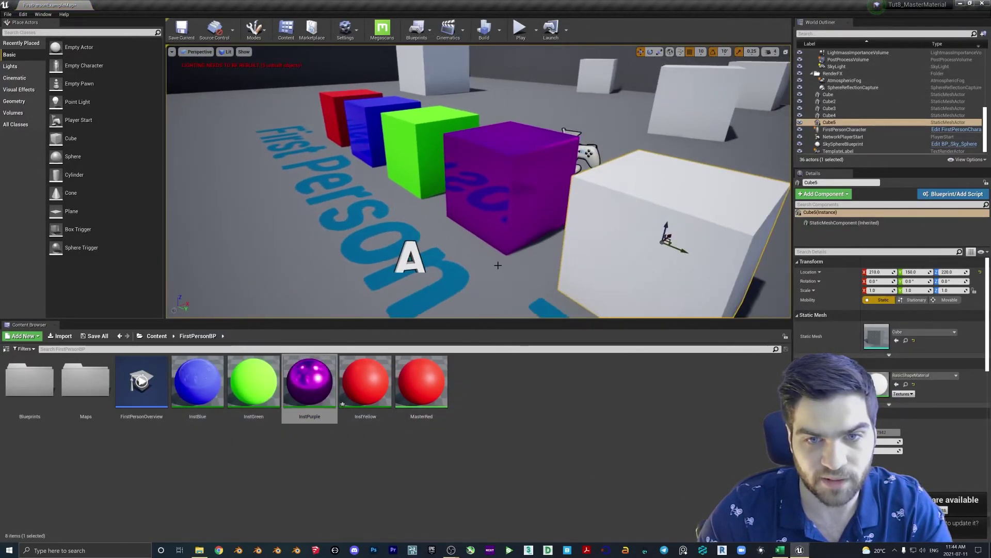
right_drag(583, 260, 556, 269)
mouse_move(555, 268)
mouse_down()
mouse_move(560, 240)
mouse_move(557, 298)
mouse_move(558, 286)
mouse_up()
right_drag(548, 271, 537, 273)
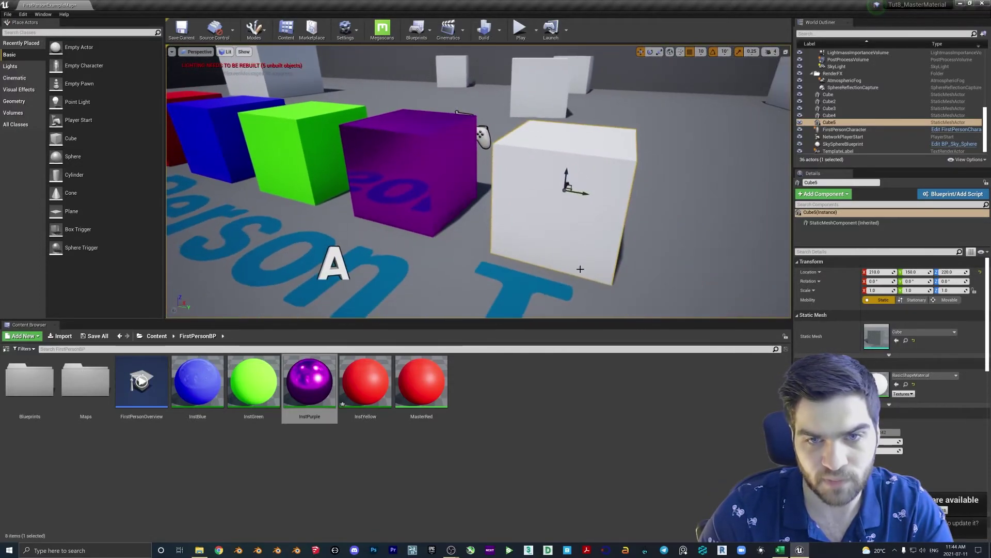
right_click(369, 380)
click(398, 238)
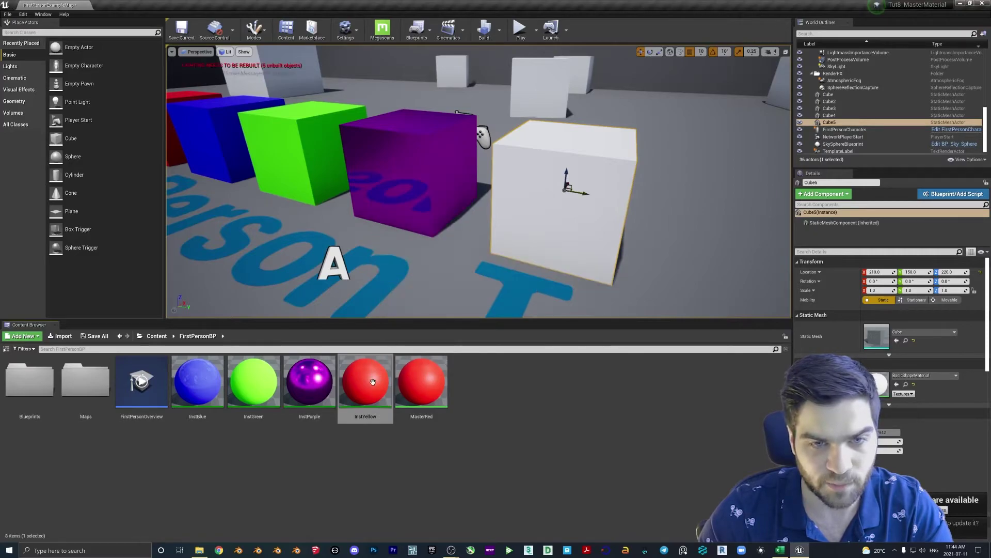
Step: Open InstYellow and override its Color parameter with a fully saturated yellow (hue about 58)
double_click(365, 382)
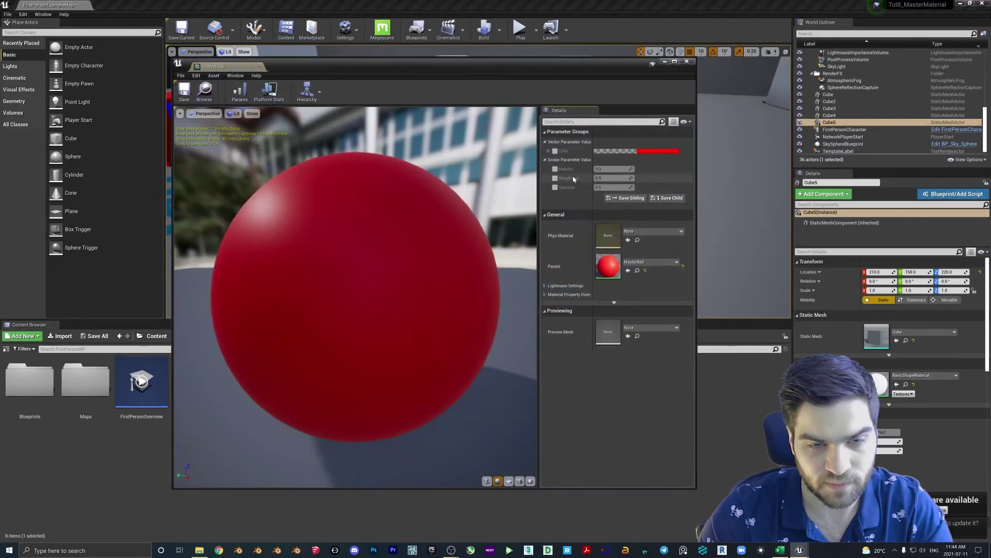
click(555, 151)
click(658, 151)
click(725, 241)
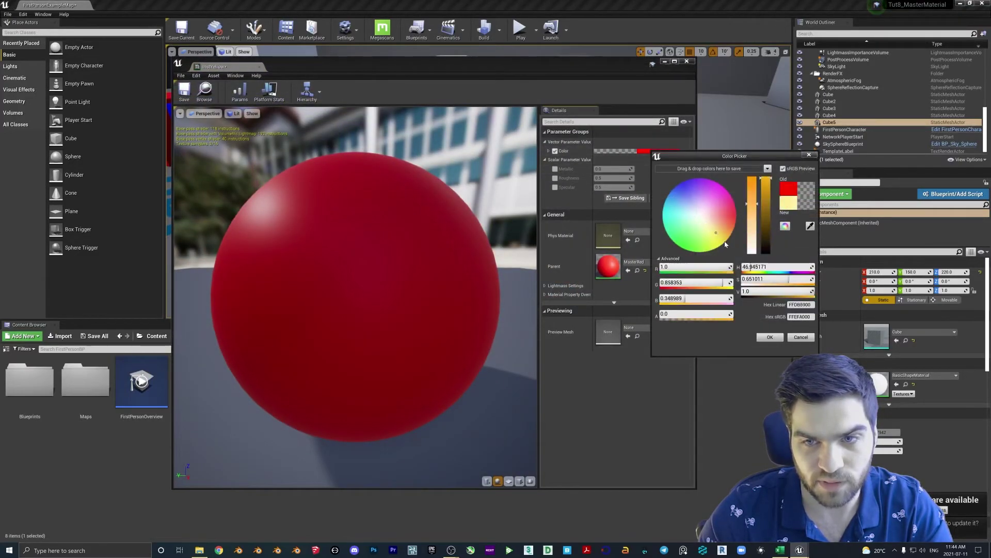
click(717, 241)
click(770, 336)
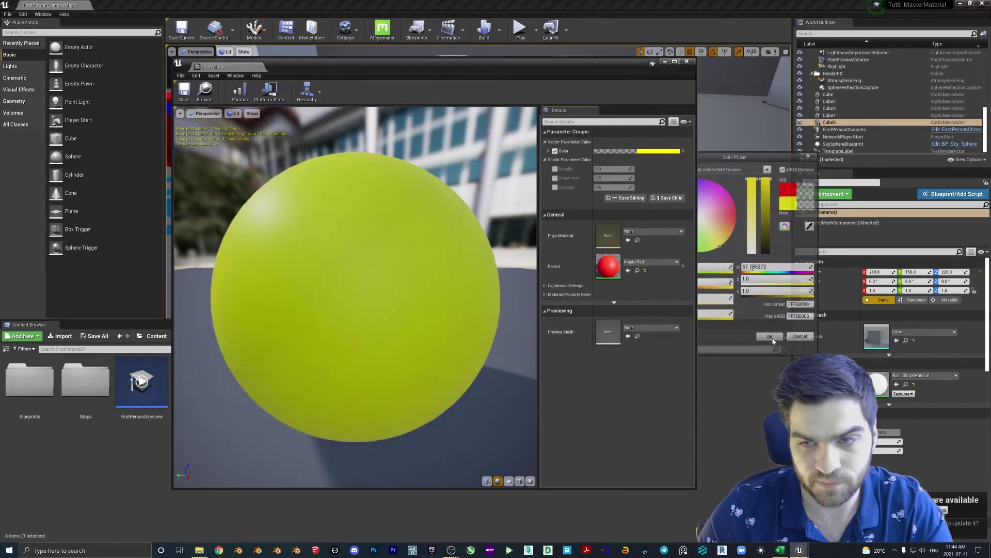
Step: Override InstYellow's Metallic parameter with 1 and its Roughness parameter with 0.5
click(555, 169)
text(1)
key(Return)
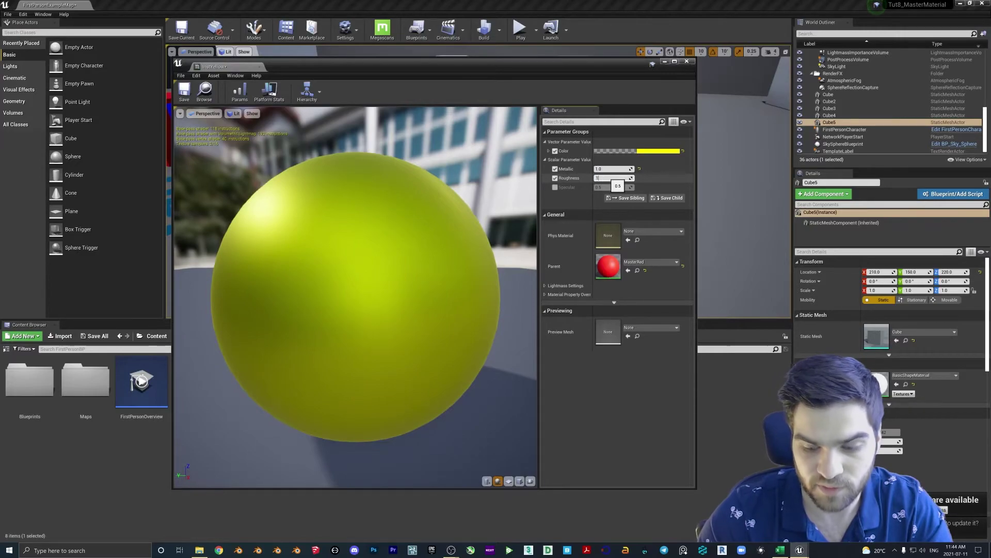
key(Return)
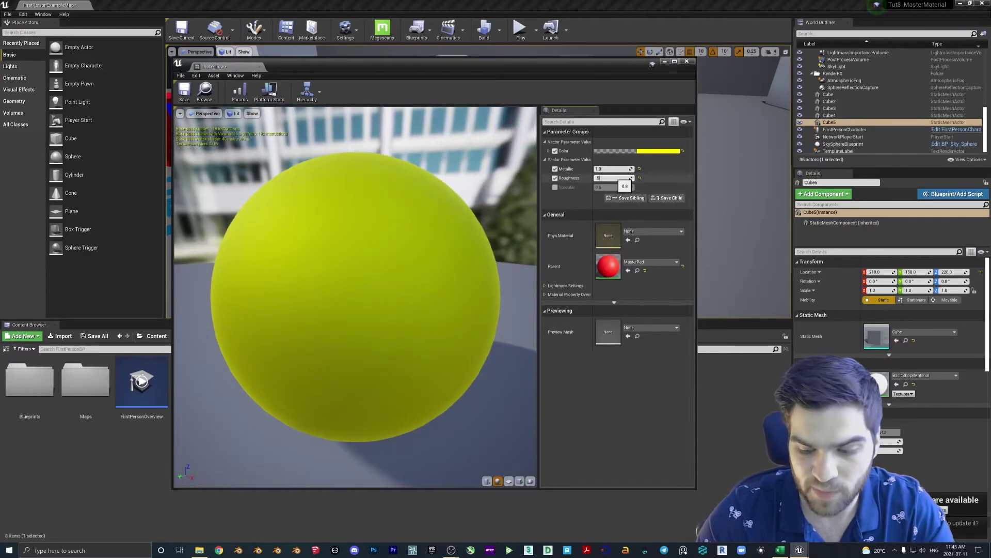
key(Return)
Step: Save and close InstYellow, and apply it to the fifth cube in the row
click(185, 93)
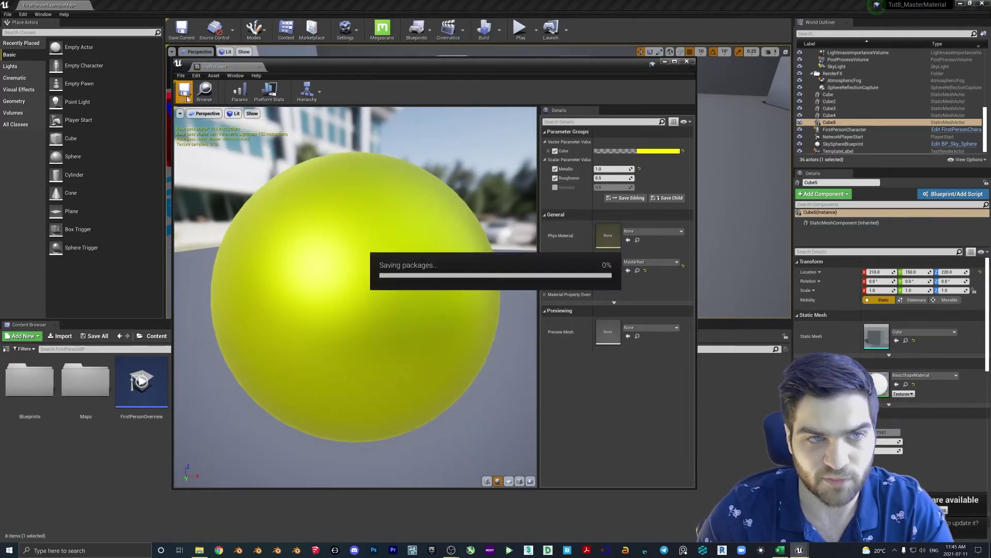
click(687, 61)
drag(366, 383, 544, 205)
right_drag(544, 205, 523, 221)
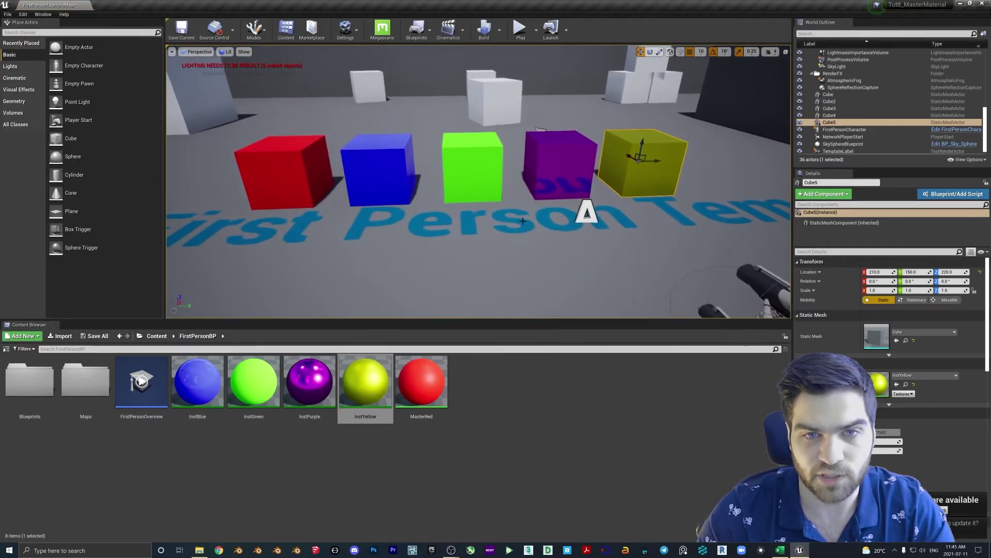
drag(522, 221, 503, 194)
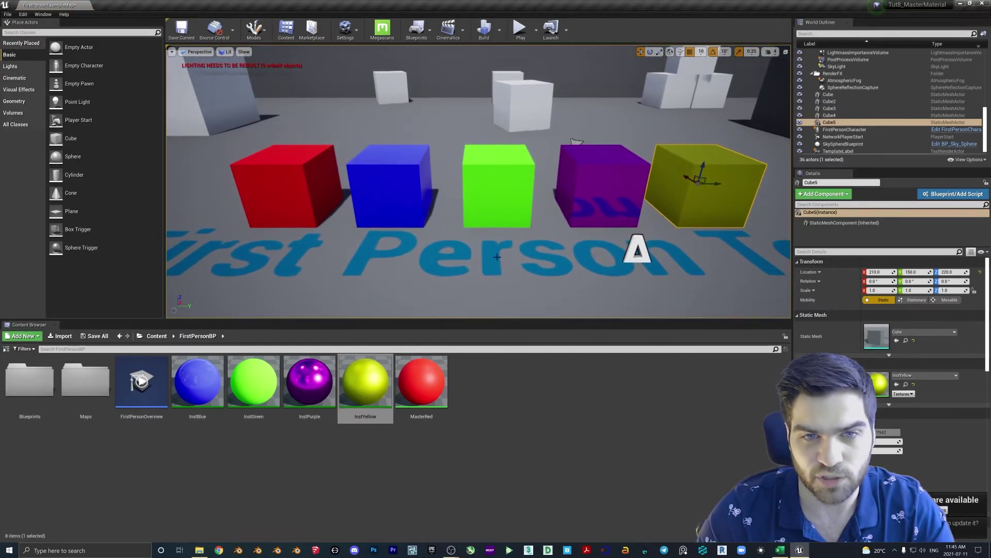
Step: Open MasterRed and add a scalar parameter below Roughness, naming it with an arbitrary first name
double_click(426, 388)
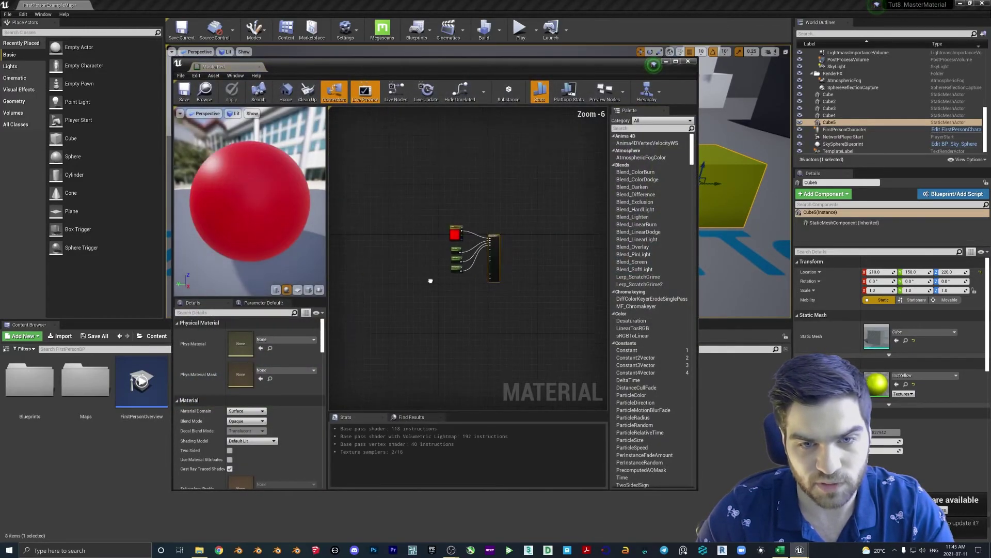
scroll(430, 281, up, 3)
right_drag(481, 285, 443, 296)
key(s)
click(429, 302)
text(sss)
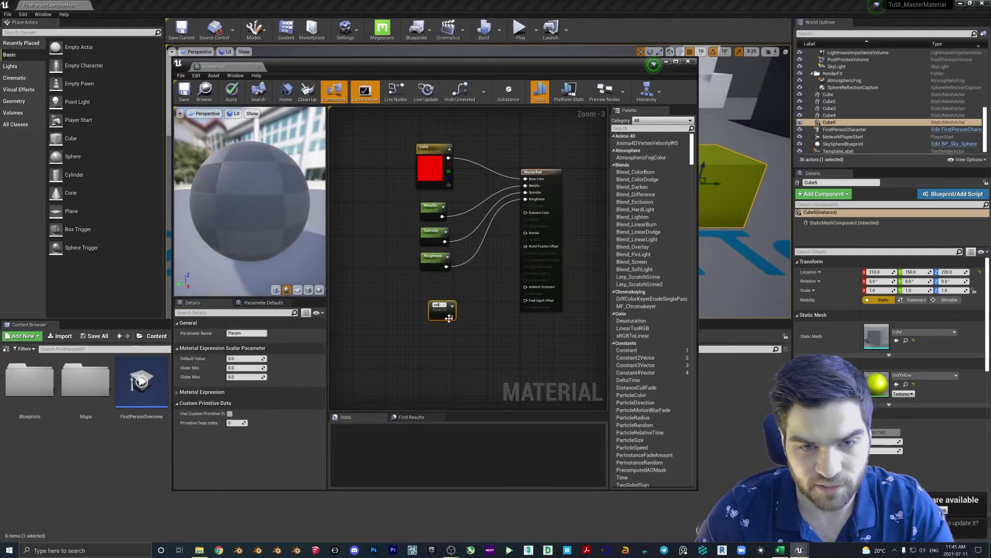
key(Return)
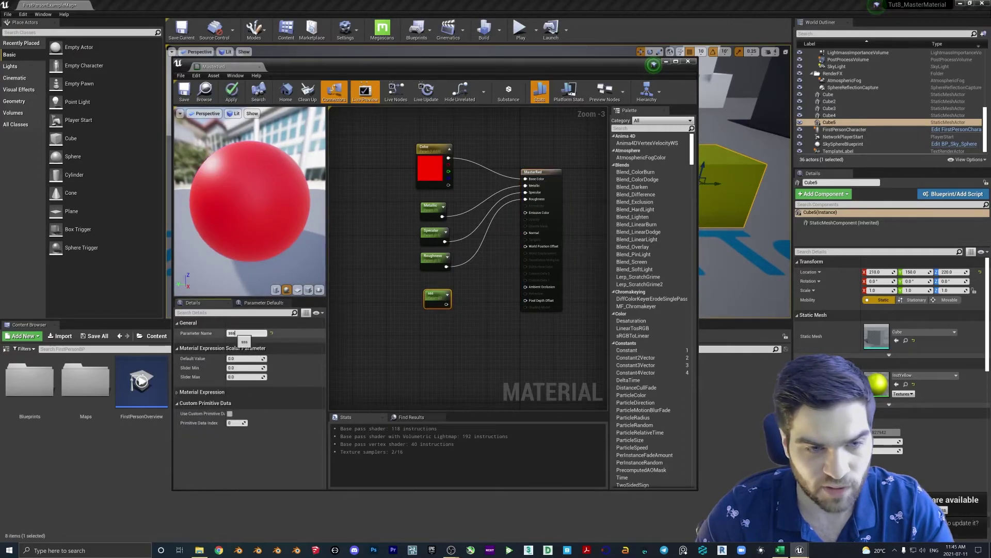
text(Greg)
key(Return)
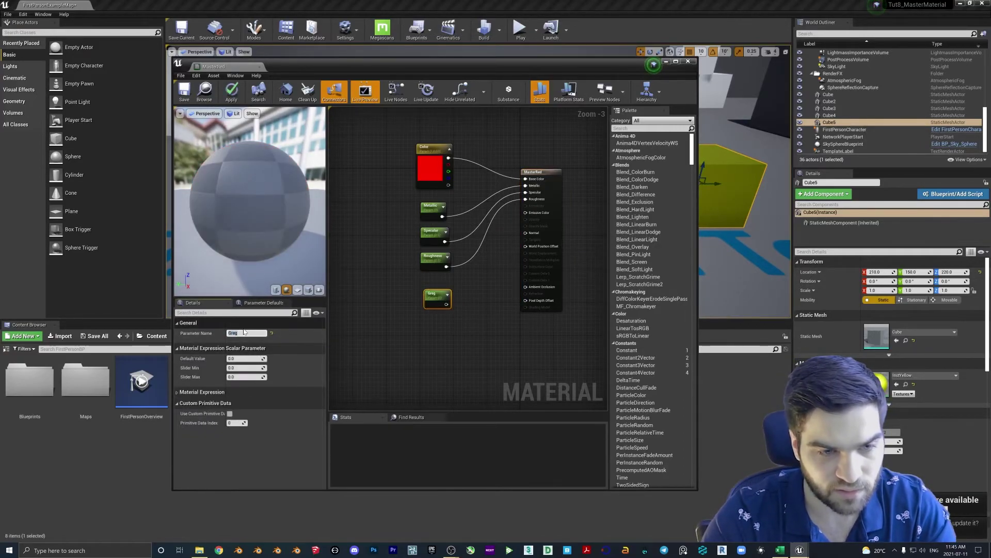
Step: Connect the new scalar parameter to MasterRed's Emissive Color input, and save and close the material
scroll(511, 299, up, 2)
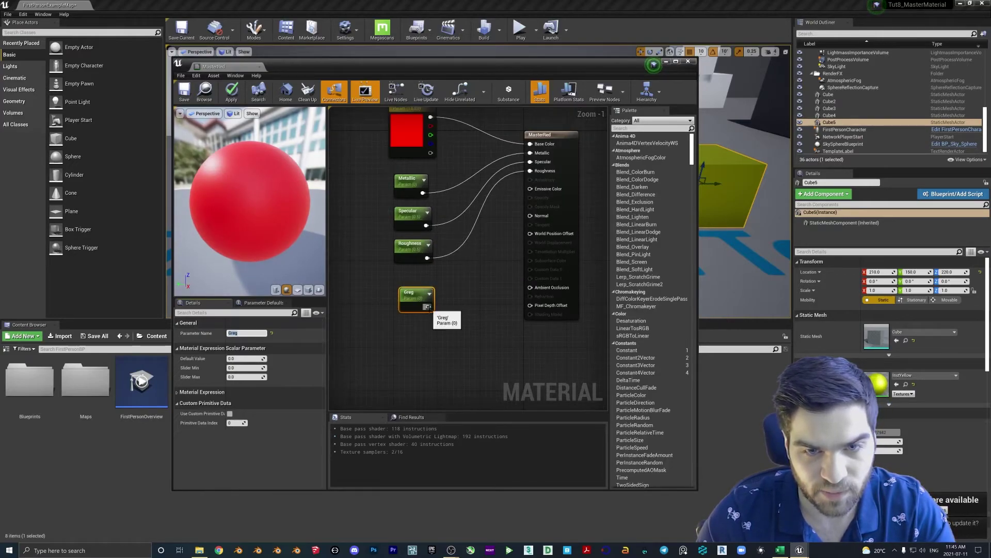
drag(428, 306, 530, 189)
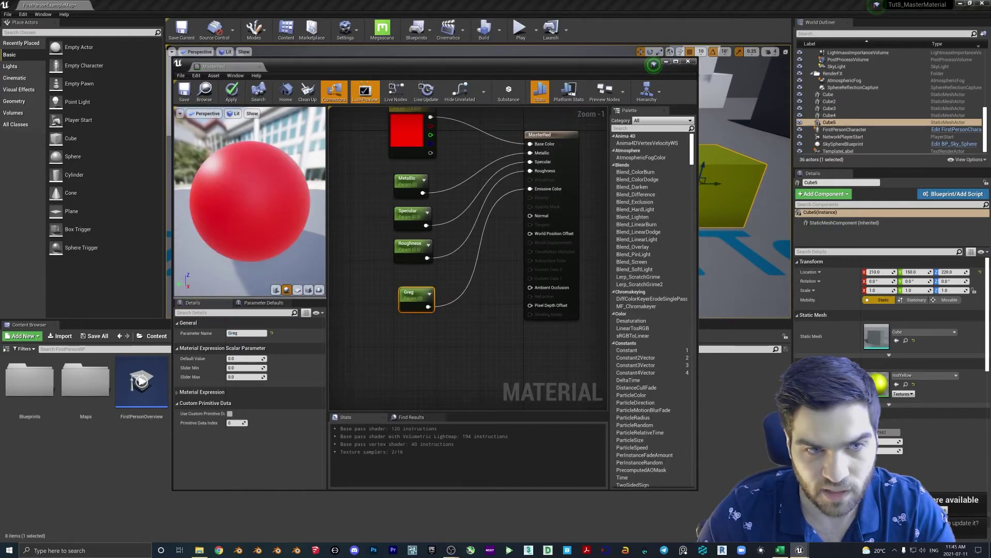
drag(250, 202, 256, 111)
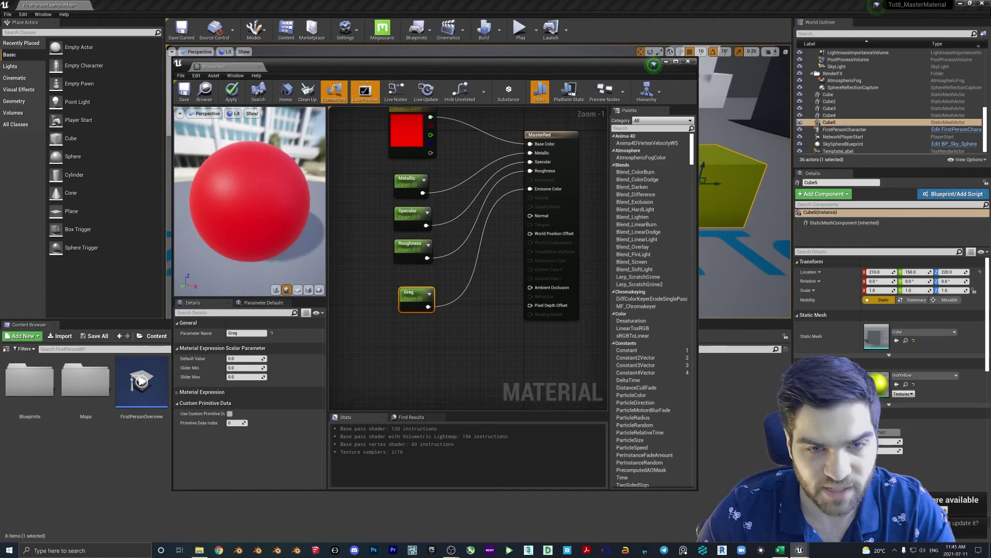
click(184, 91)
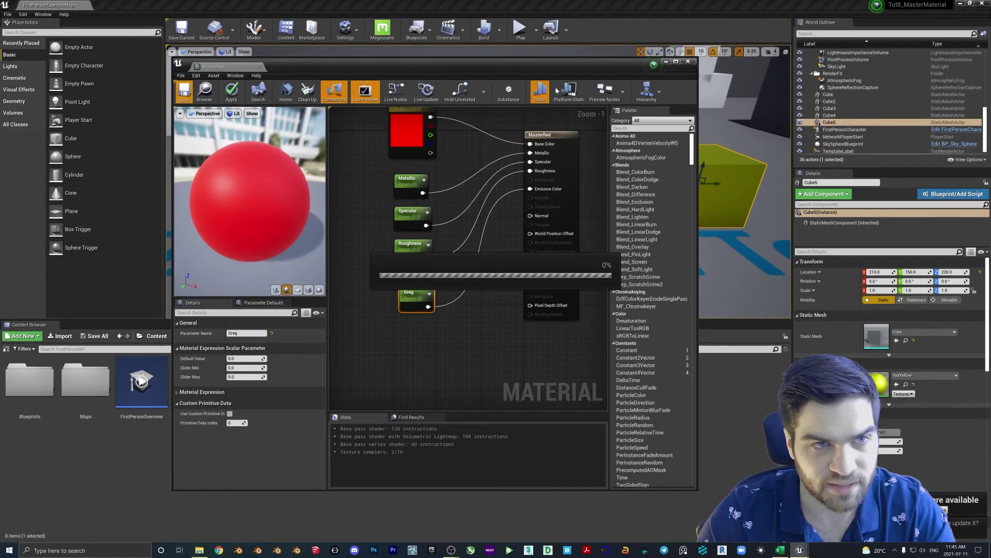
click(688, 61)
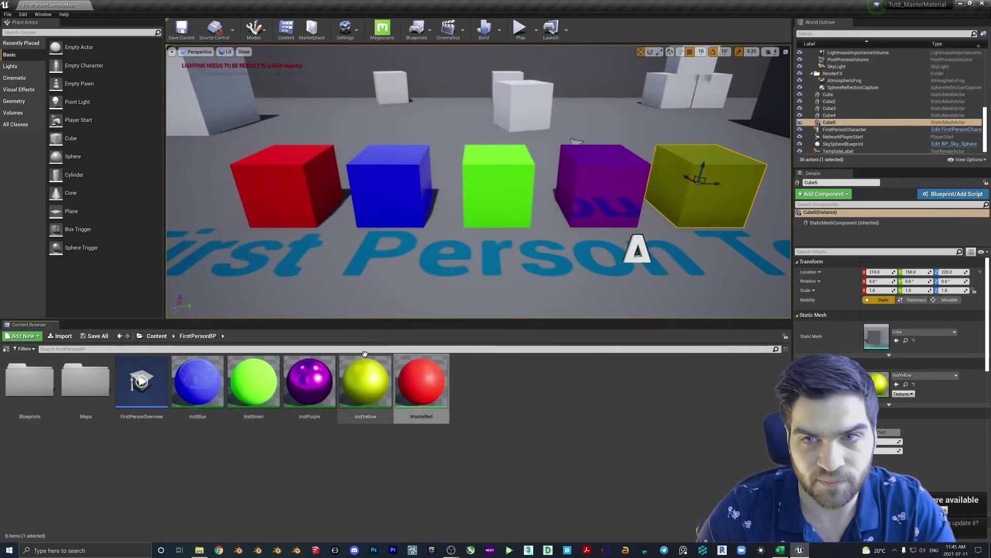
Step: Open InstPurple and override its new emissive scalar parameter with 1
double_click(310, 380)
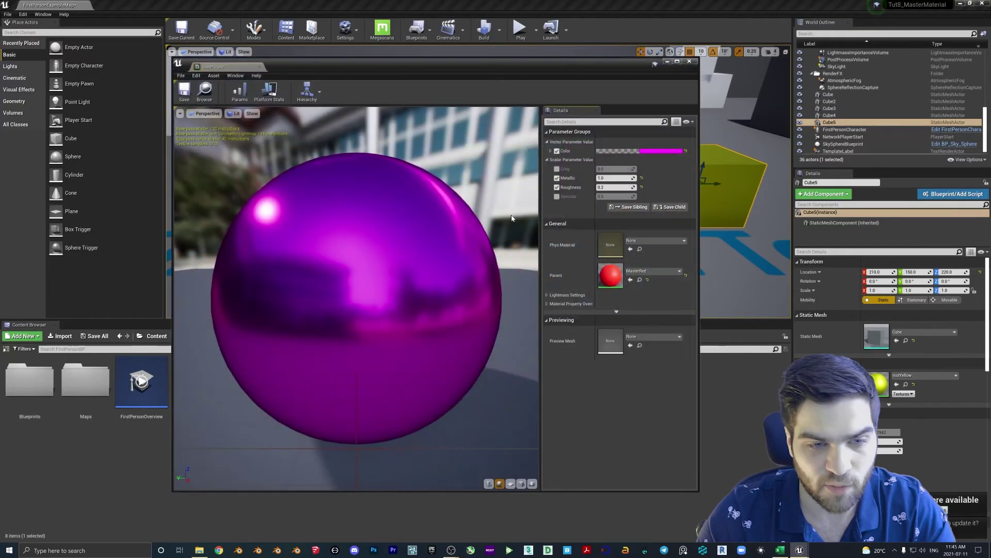
click(557, 169)
click(615, 169)
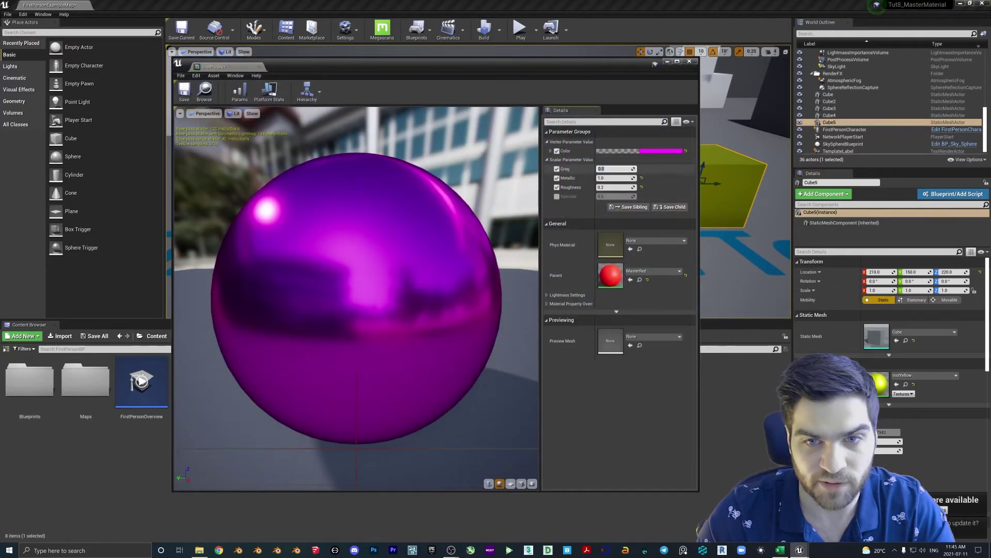
text(1)
key(Return)
mouse_move(383, 264)
mouse_down()
mouse_move(462, 284)
mouse_move(526, 278)
mouse_move(384, 264)
mouse_up()
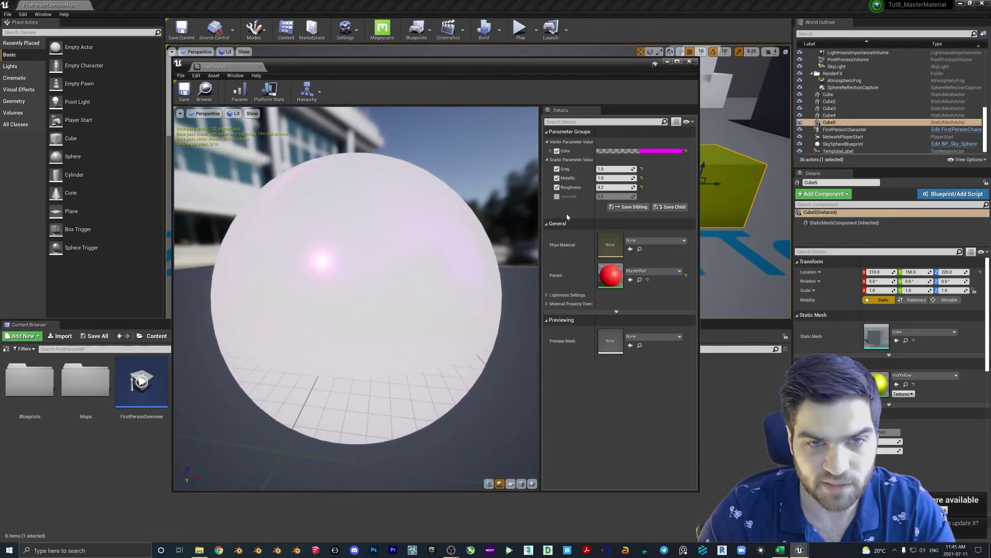
Step: Set InstPurple's emissive scalar parameter to 0.5 and inspect the preview sphere
click(608, 169)
text(0.5)
key(Return)
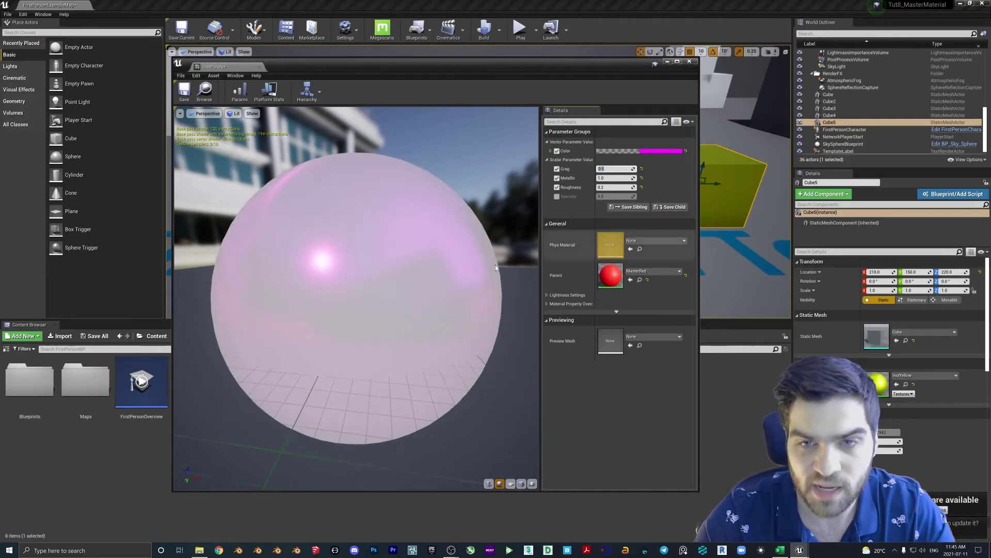
mouse_move(496, 267)
mouse_down()
mouse_move(465, 266)
mouse_move(506, 264)
mouse_up()
Step: Disable InstPurple's emissive scalar override, and save and close the instance
click(557, 169)
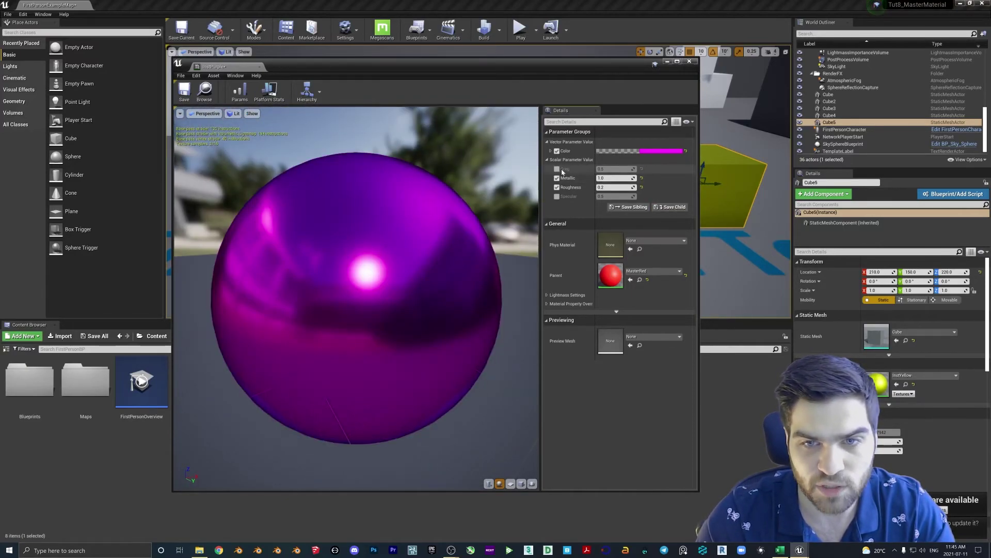
click(184, 91)
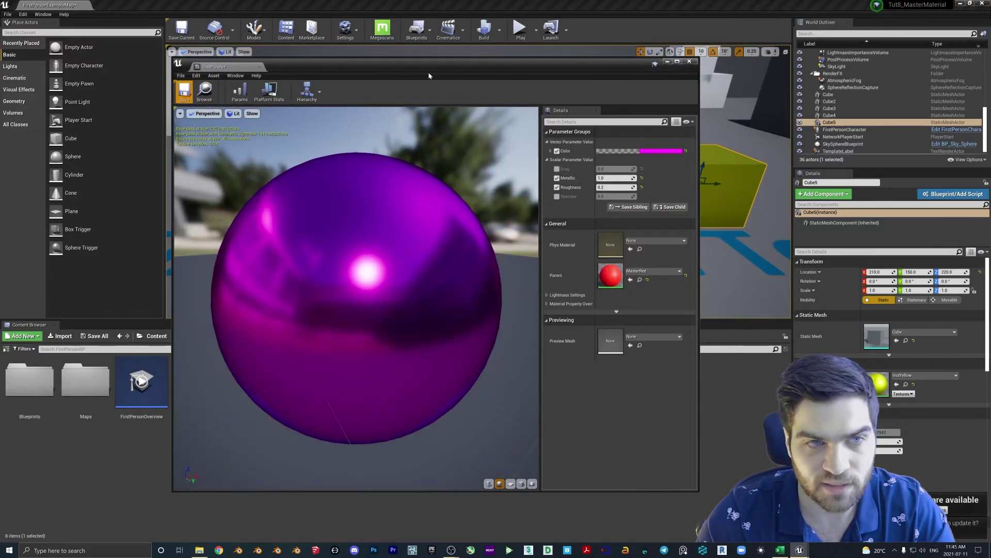
click(691, 61)
Step: Open the InstGreen material instance
double_click(250, 381)
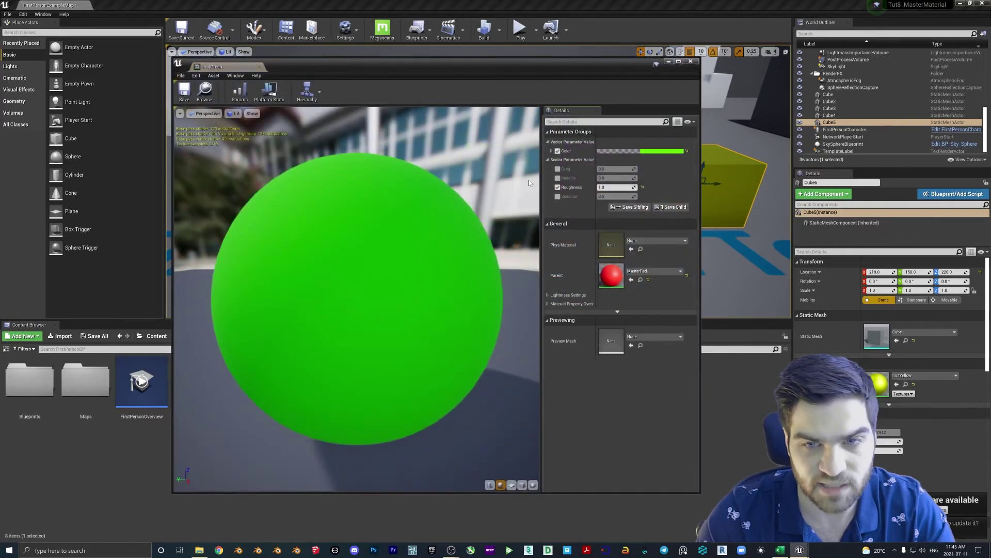